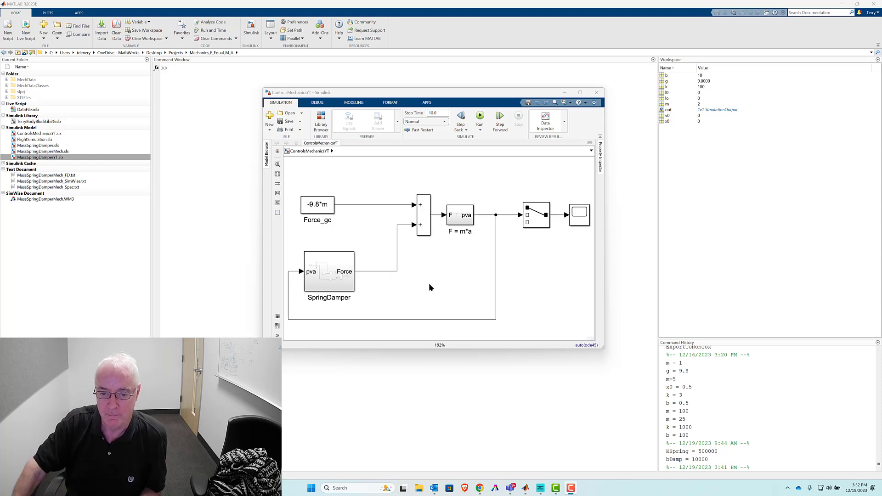
drag(321, 240, 348, 279)
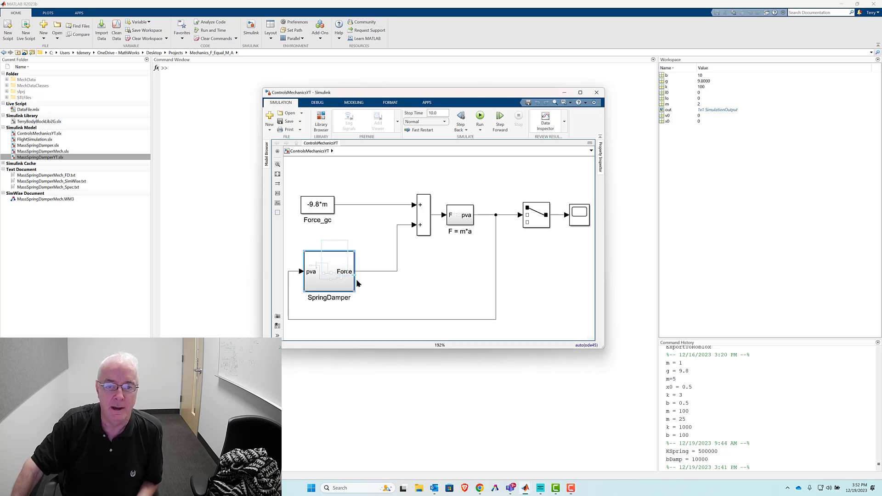
click(382, 292)
drag(368, 186, 354, 215)
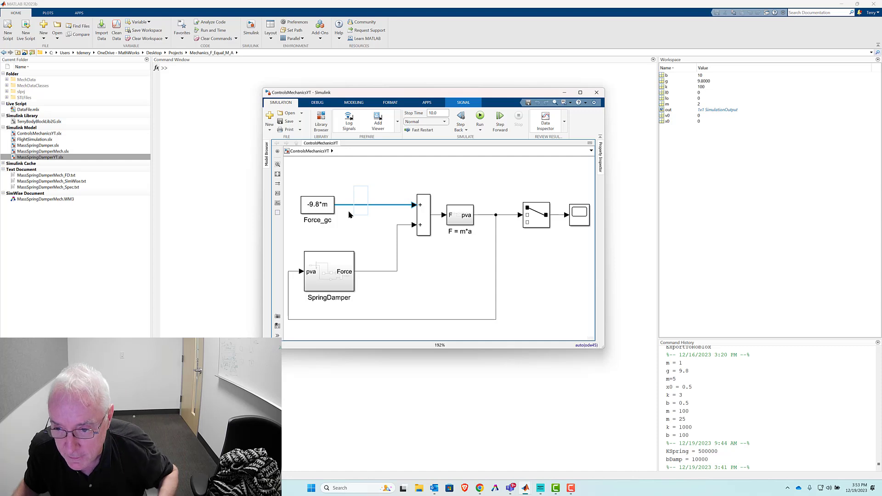
click(439, 279)
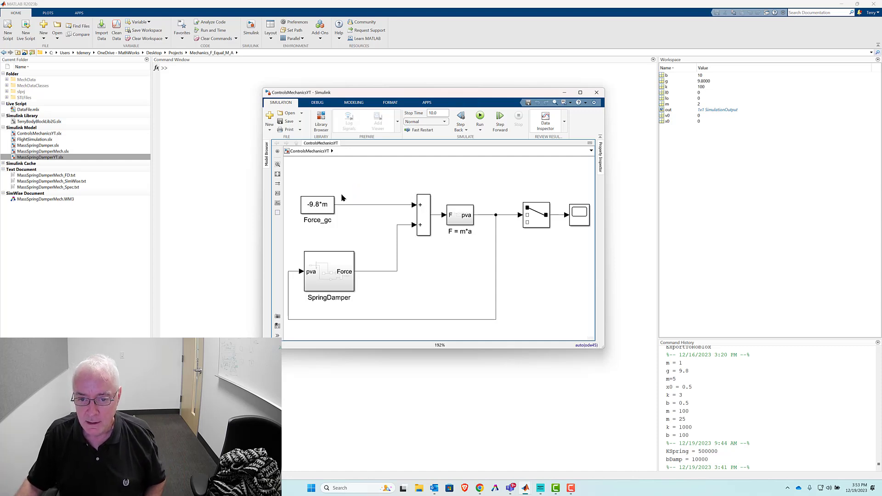
- Detach the Force_gc constant from the sum block, placing it above the block, and set its value to -9.8
drag(378, 189, 410, 181)
key(Delete)
click(389, 175)
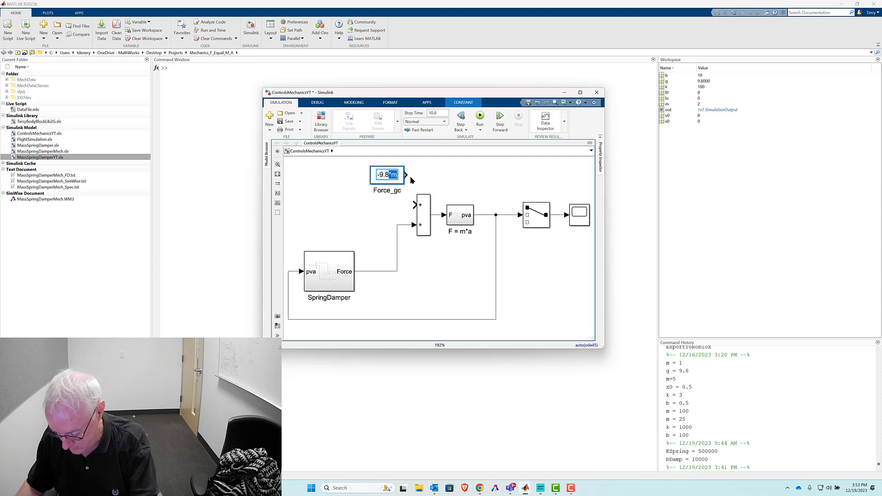
key(BackSpace)
- Shift the sum block and Force_gc constant to make room, and enlarge the F = m*a subsystem
drag(426, 212, 394, 212)
drag(399, 178, 431, 182)
mouse_move(471, 204)
mouse_down()
mouse_move(487, 192)
mouse_move(460, 211)
mouse_up()
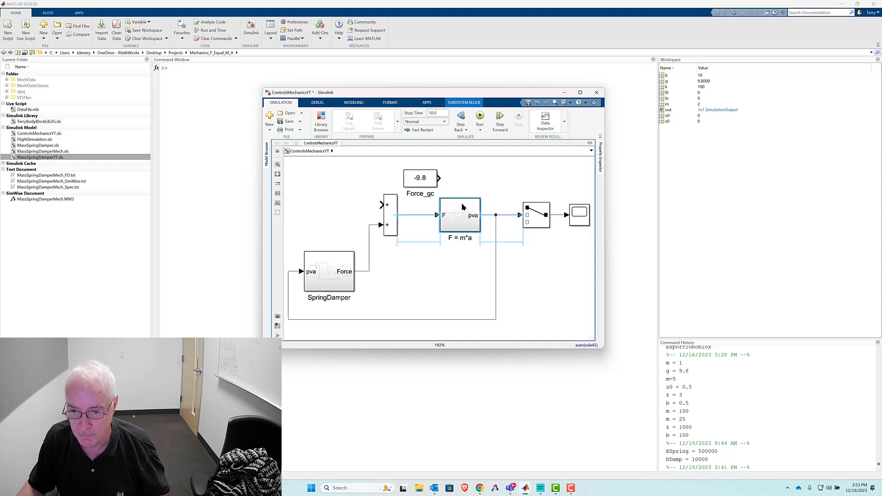
- Rename the F = m*a subsystem as Plant Model
double_click(466, 237)
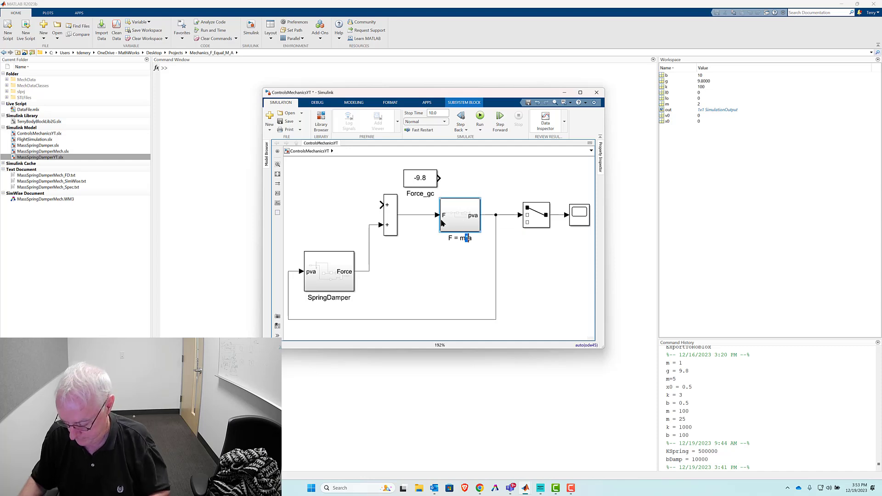
key(BackSpace)
key(BackSpace)
key(BackSpace)
key(BackSpace)
key(BackSpace)
key(BackSpace)
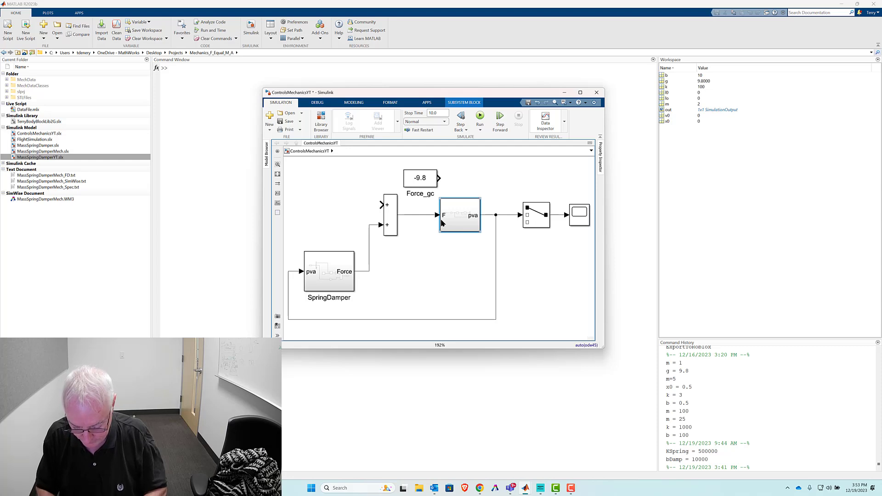
text(Plant)
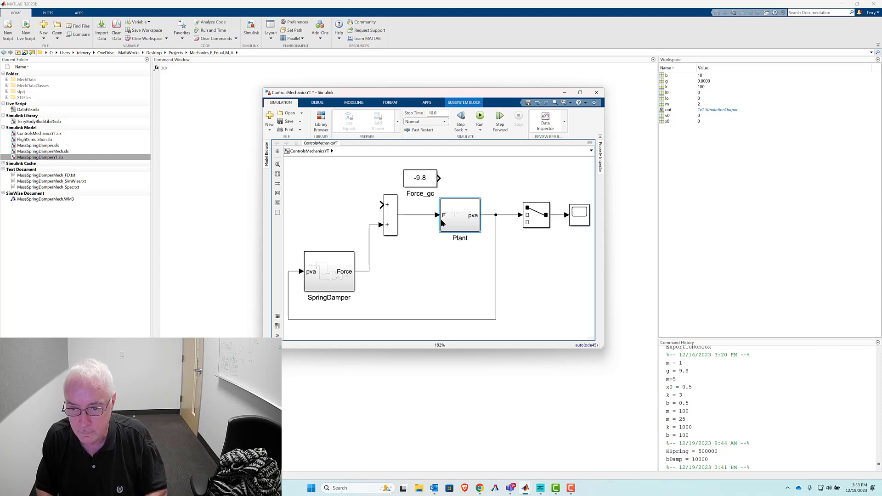
text( Model)
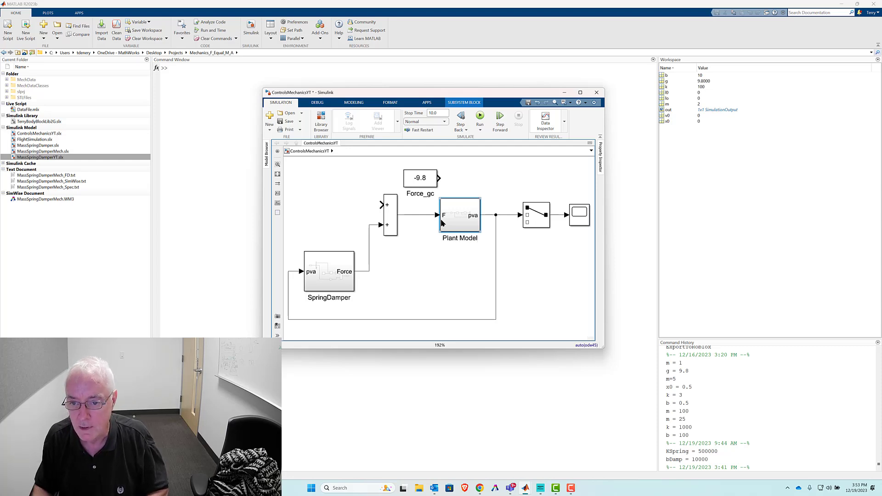
- Connect the Force_gc constant to a new input on the Plant Model subsystem and realign the subsystem, selector and scope
mouse_move(420, 178)
mouse_down()
mouse_move(400, 168)
mouse_move(423, 176)
mouse_move(446, 208)
mouse_up()
click(410, 203)
scroll(410, 203, up, 1)
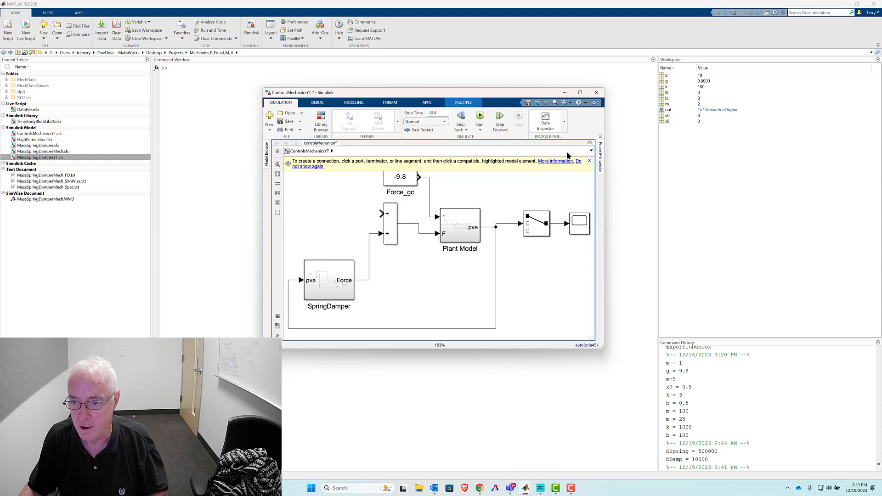
click(589, 161)
drag(456, 223, 471, 214)
drag(536, 200, 582, 244)
drag(534, 229, 536, 222)
click(520, 201)
- Open the Plant Model subsystem and name its new first inport EnvGravity
double_click(455, 228)
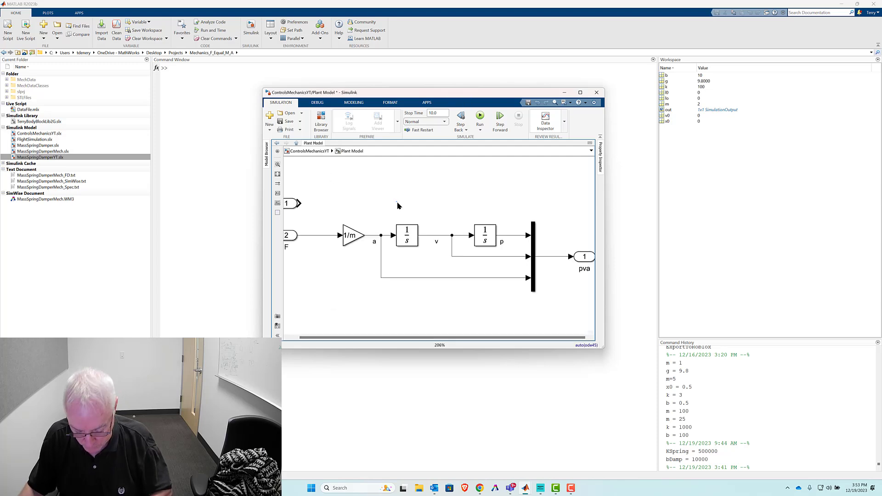
click(300, 210)
double_click(298, 221)
text(Env)
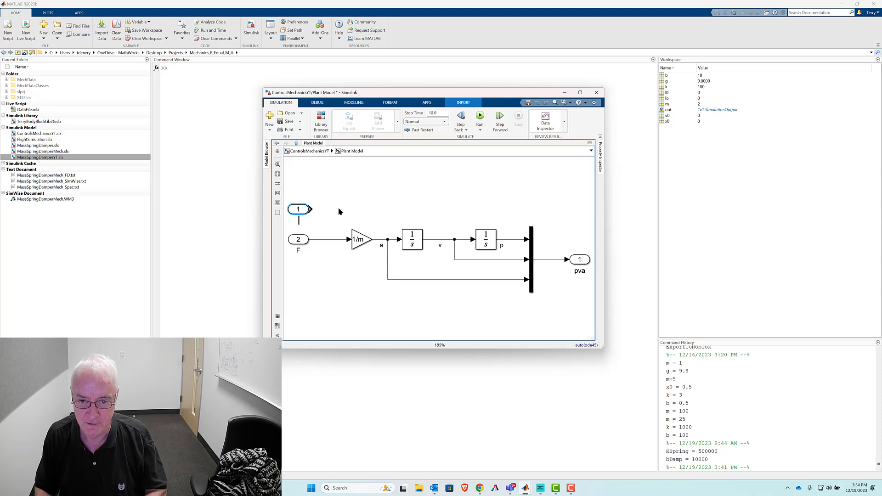
text(Env)
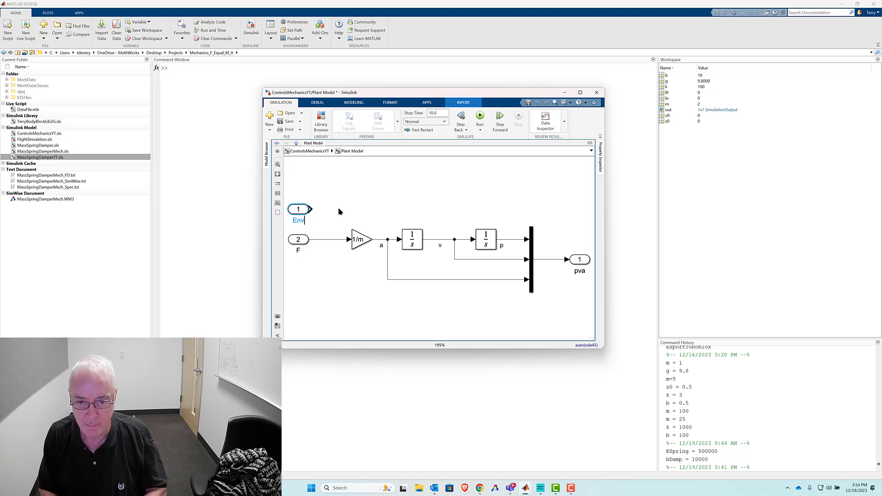
text(Gravity)
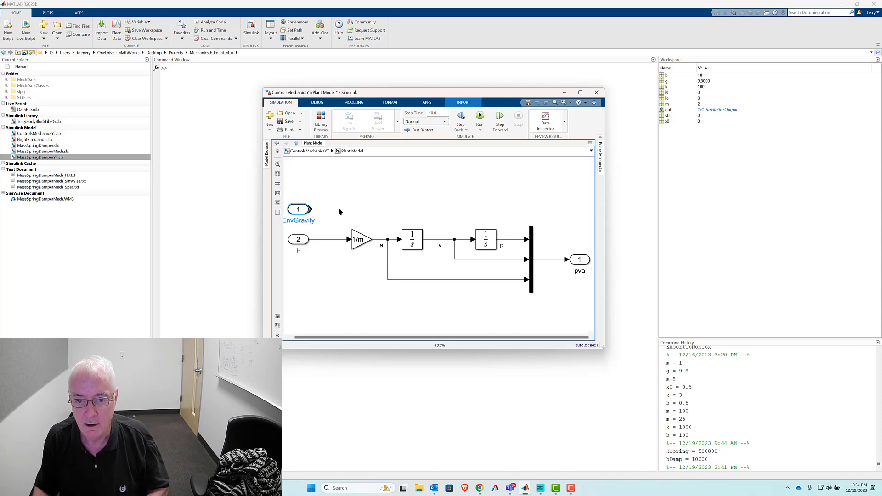
click(397, 197)
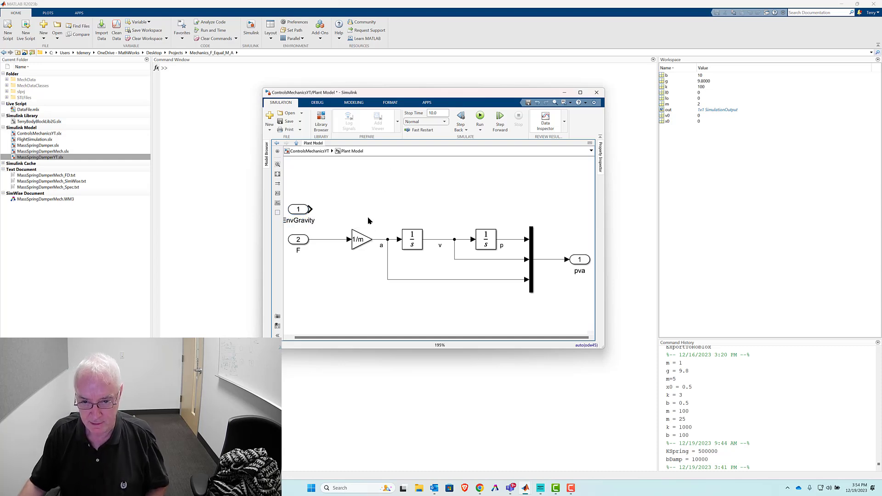
- Delete the line between inport F and the 1/m gain, and move inport F down
click(359, 241)
click(376, 228)
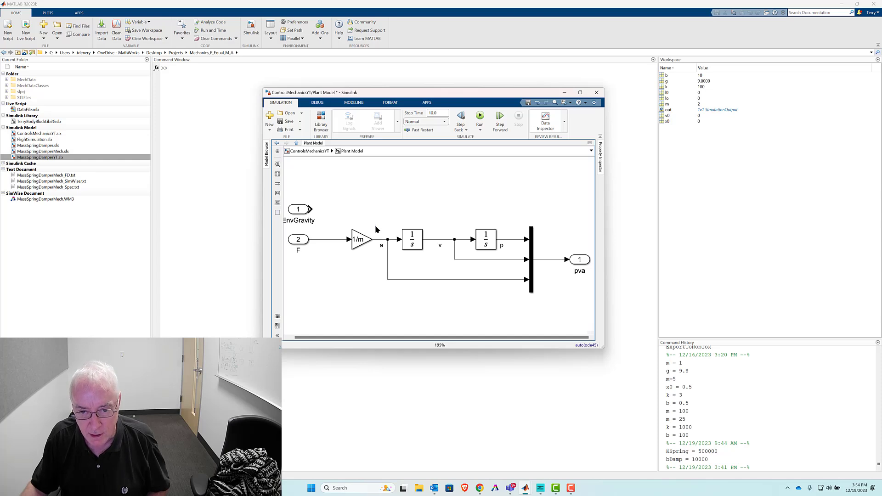
drag(322, 208, 336, 271)
key(Delete)
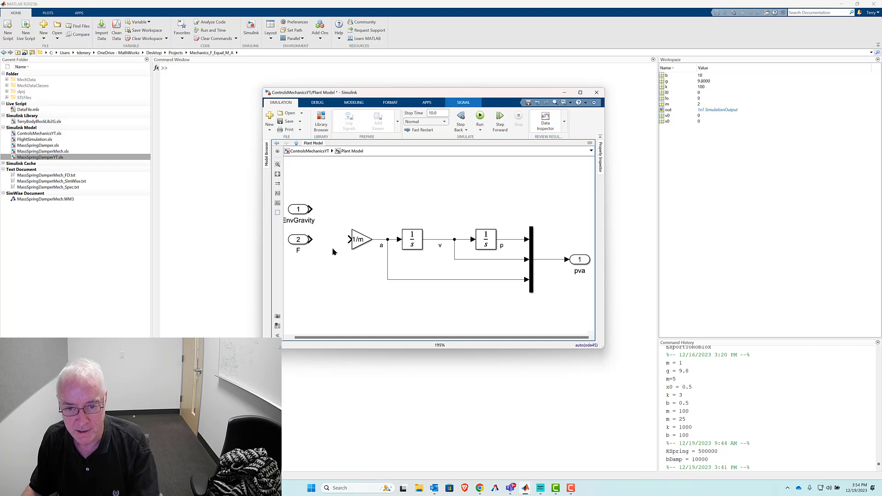
drag(300, 242, 300, 262)
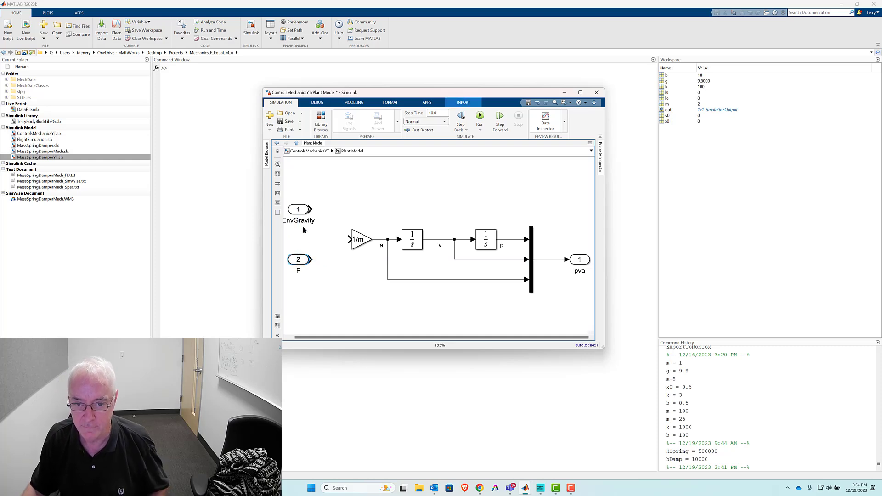
- Shift the EnvGravity and F inports together to widen the gap before the 1/m gain
drag(301, 213, 301, 215)
drag(312, 182, 291, 278)
key(Left)
key(Left)
key(Left)
key(Left)
key(Left)
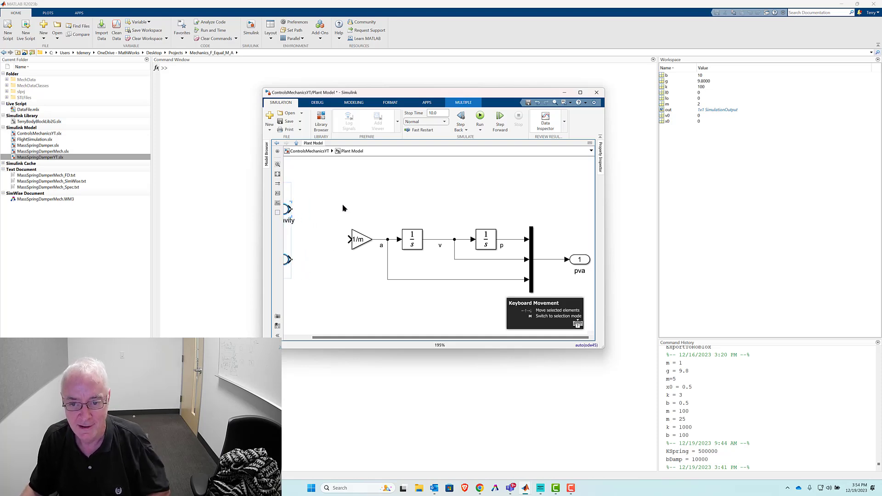
click(344, 208)
key(space)
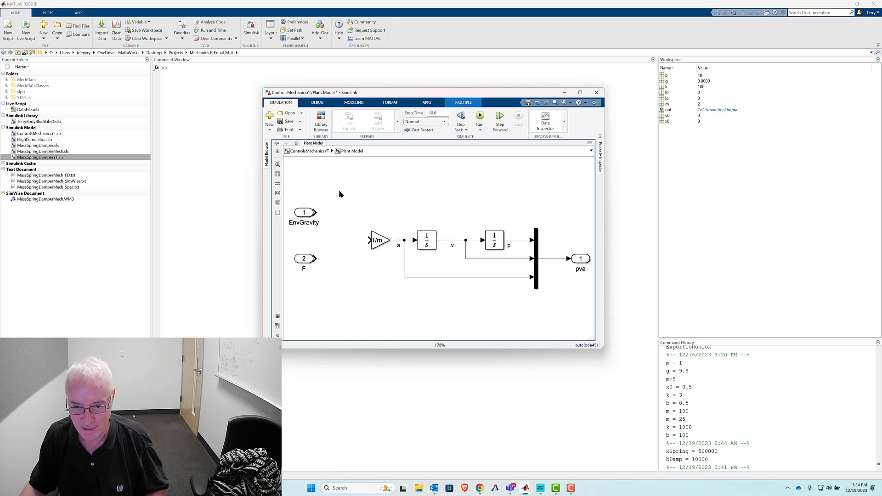
- Copy the 1/m gain onto the EnvGravity output with gain m, and shift it with its inport away from the integrators
drag(380, 240, 338, 213)
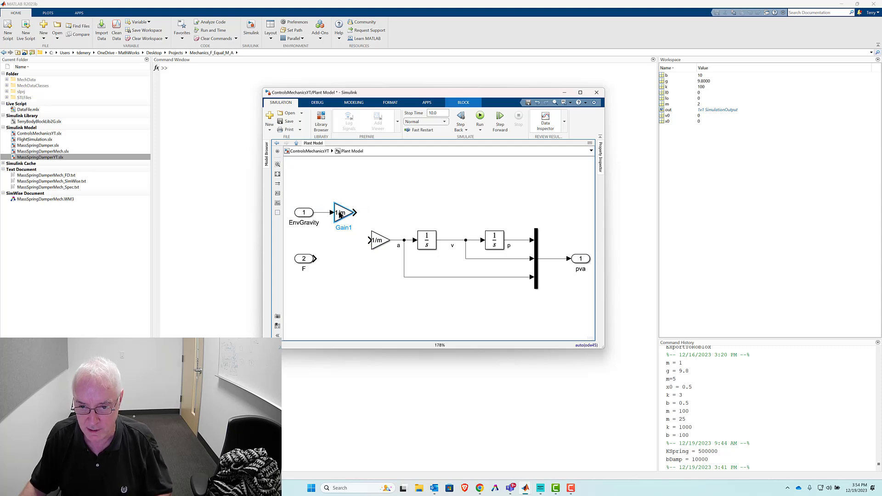
double_click(338, 214)
text(m)
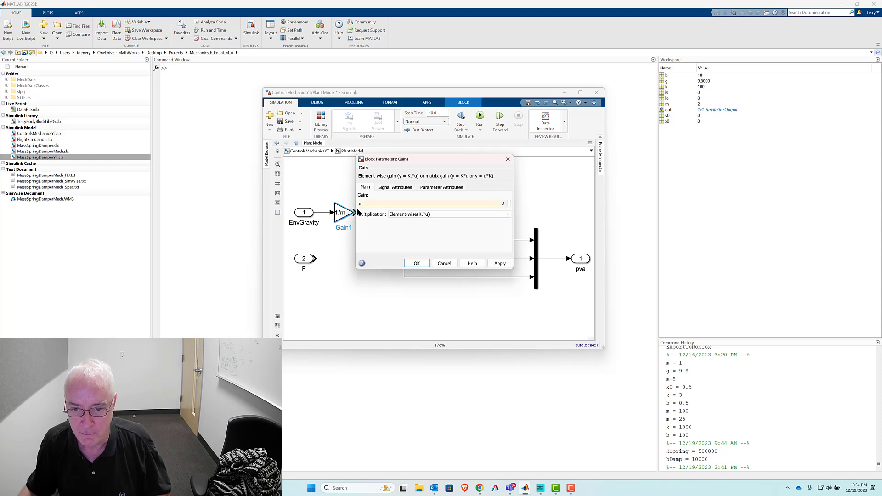
click(418, 264)
drag(303, 191, 301, 212)
click(340, 217)
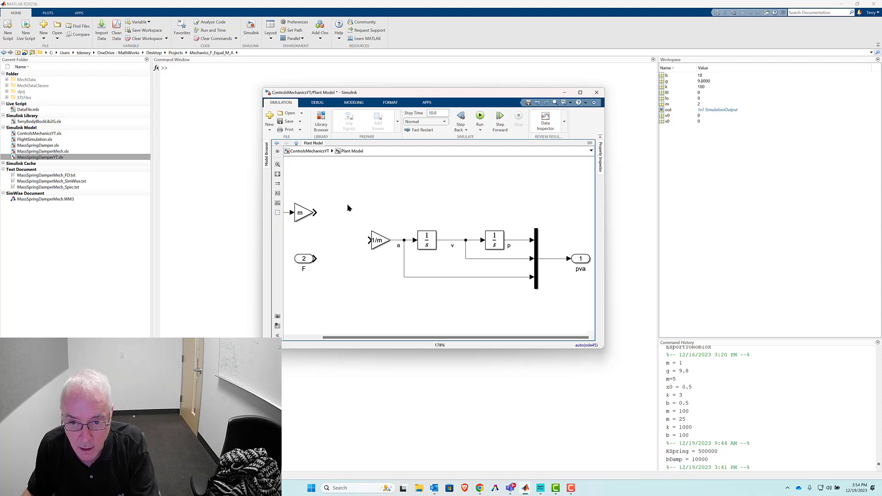
- Insert an Add block, stretch it taller, and place it directly before the 1/m gain
double_click(359, 205)
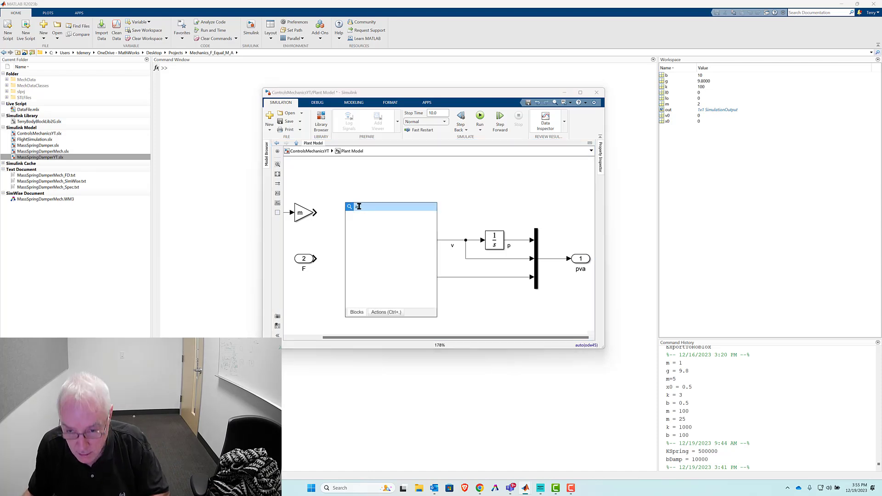
text(add)
click(369, 216)
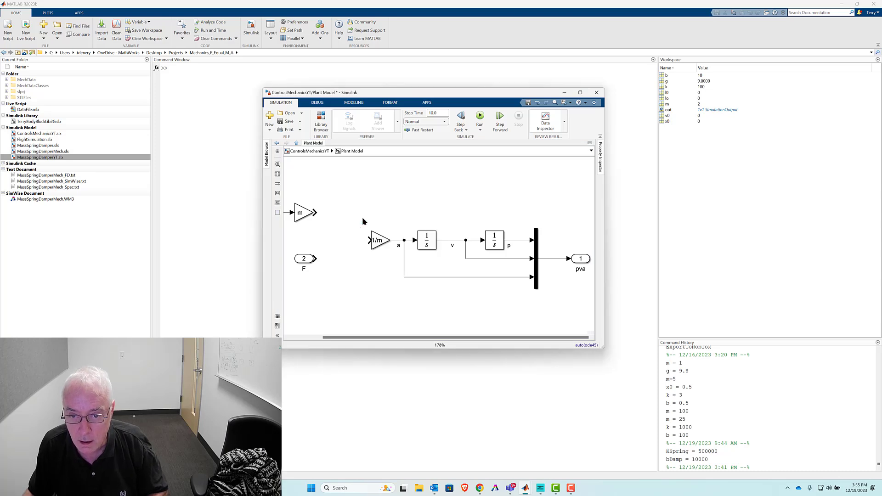
drag(357, 214, 350, 264)
mouse_move(342, 229)
mouse_down()
mouse_move(344, 240)
mouse_move(347, 233)
mouse_up()
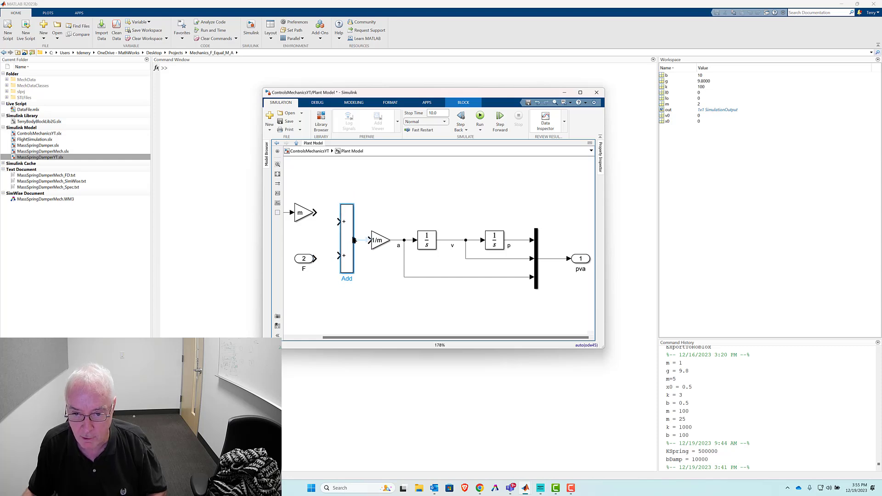
- Align inport F with the Add block's lower input, and connect the m gain output to its upper input
mouse_move(315, 258)
mouse_down()
mouse_move(338, 255)
mouse_move(304, 255)
mouse_up()
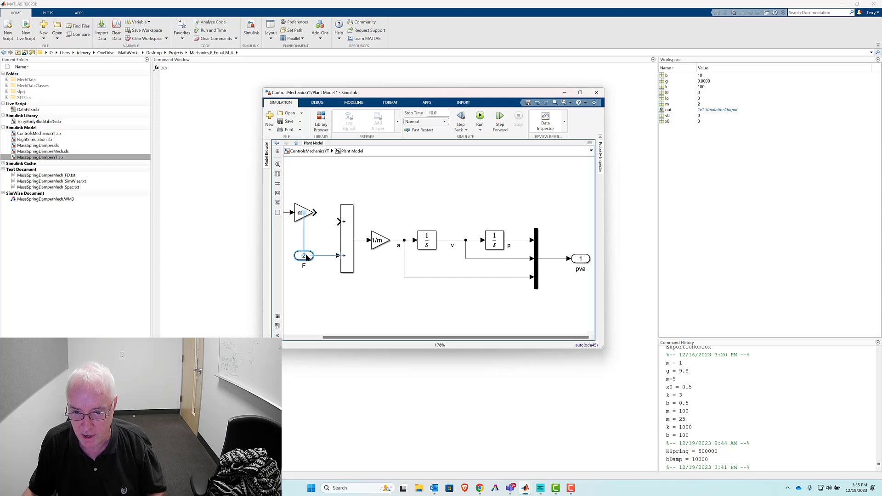
click(325, 196)
key(space)
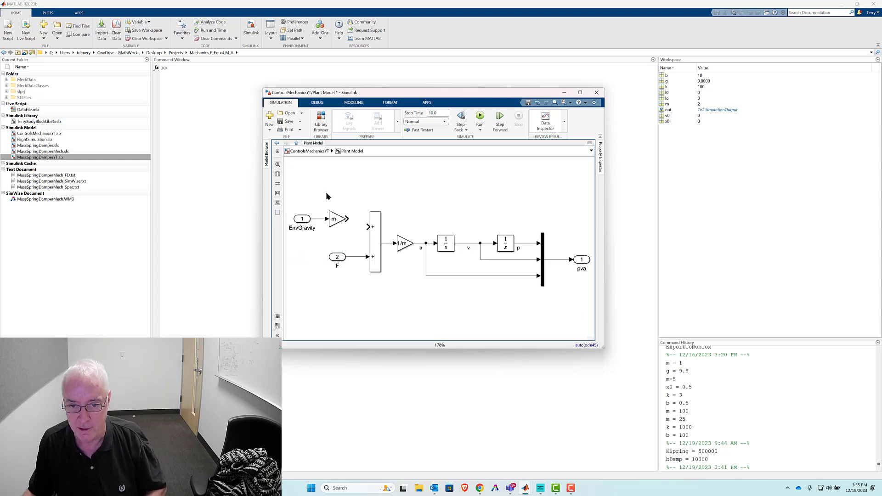
drag(349, 219, 372, 225)
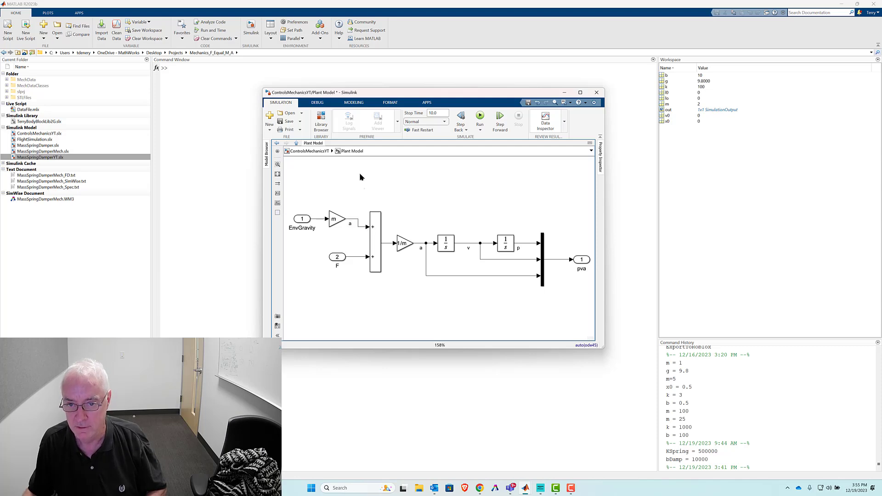
- Return to the top-level ControlsMechanicsYT model, open the Scope, and run the simulation
click(315, 152)
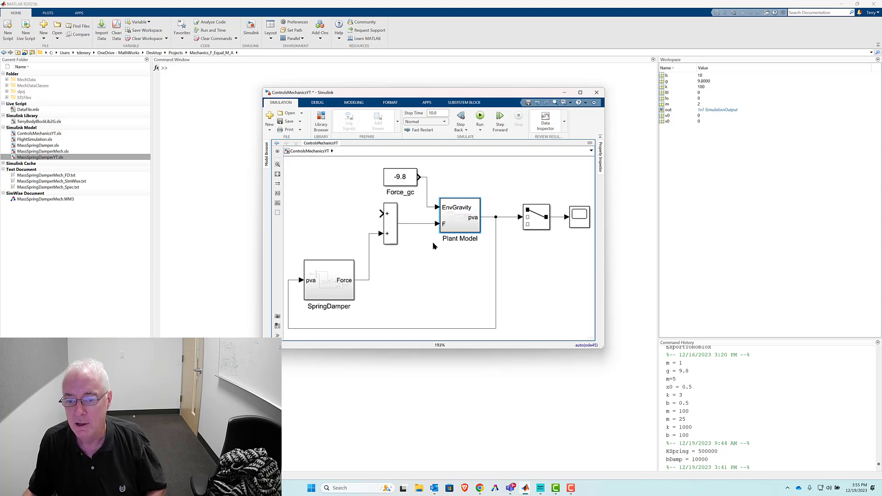
click(448, 267)
click(577, 221)
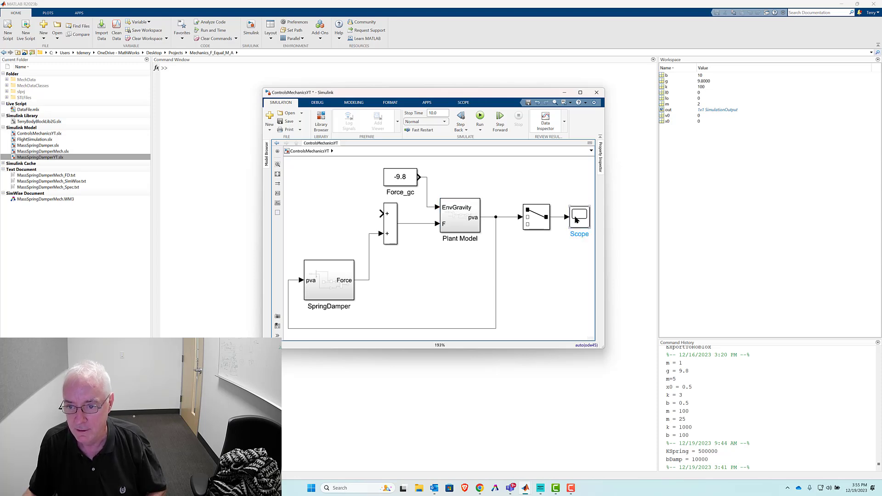
double_click(577, 221)
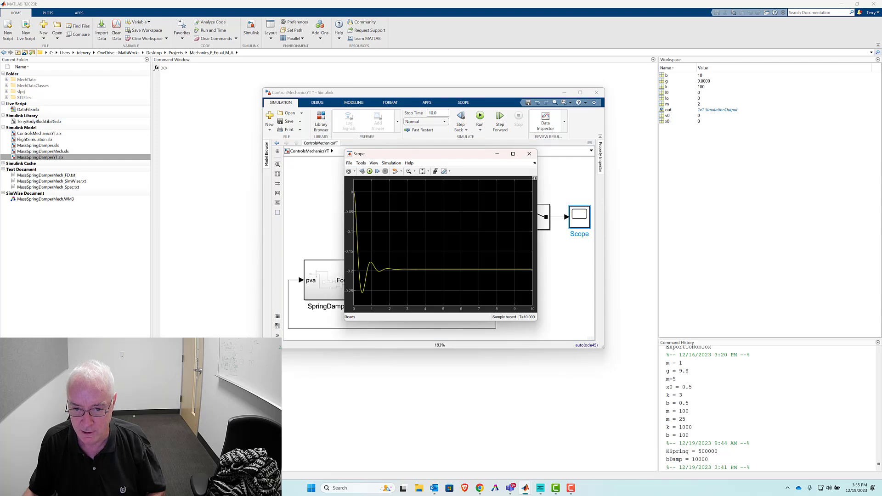
click(370, 172)
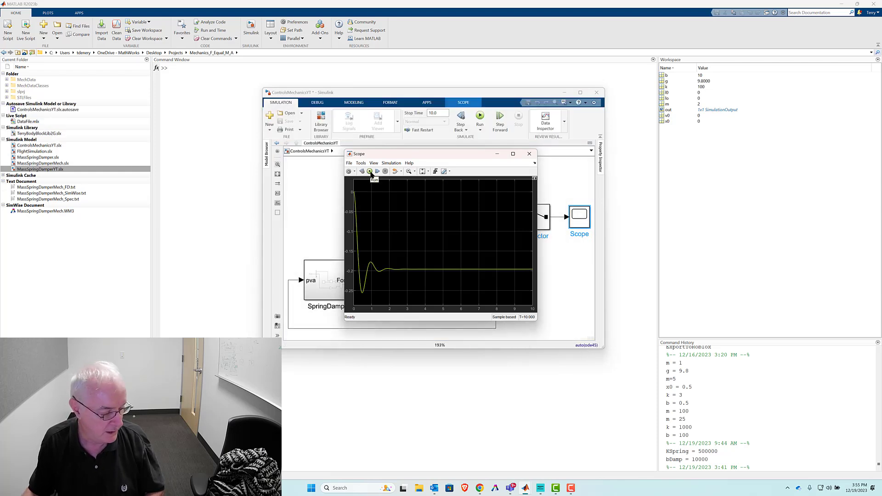
- Duplicate the Force_gc constant and attach the copy to the sum block's open input
click(334, 191)
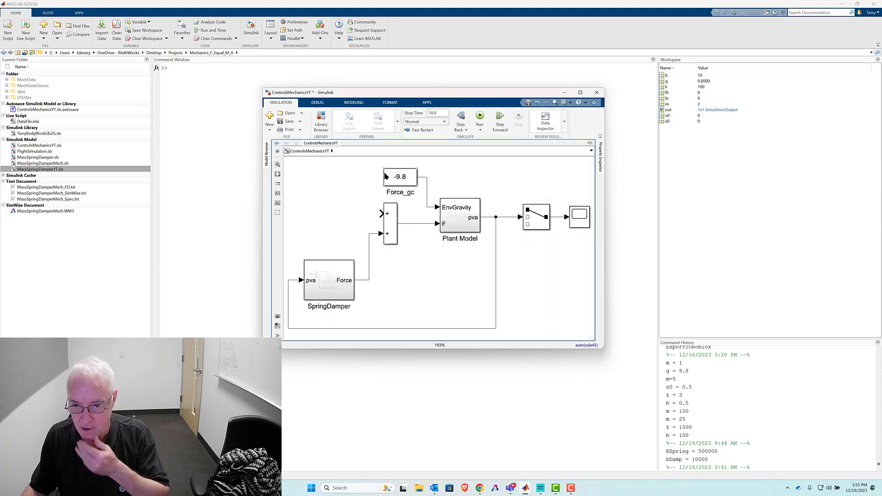
drag(399, 180, 354, 215)
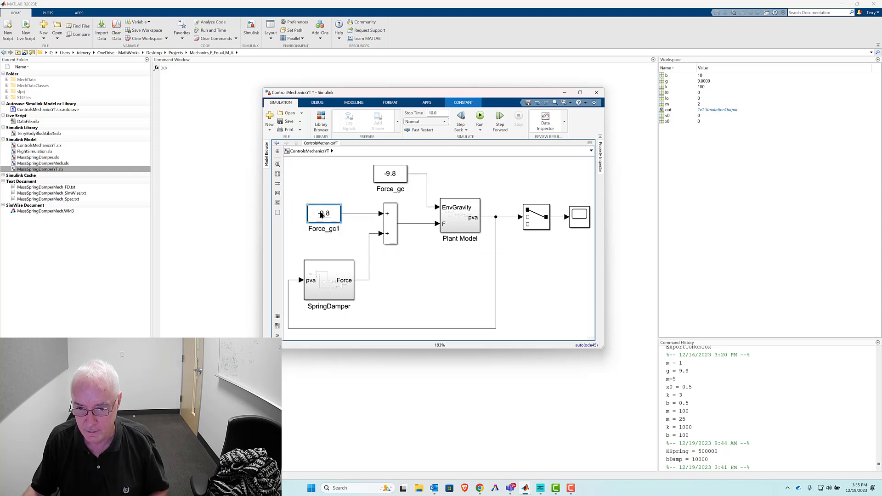
- Set the Force_gc1 constant's value to 9.8*m
double_click(320, 211)
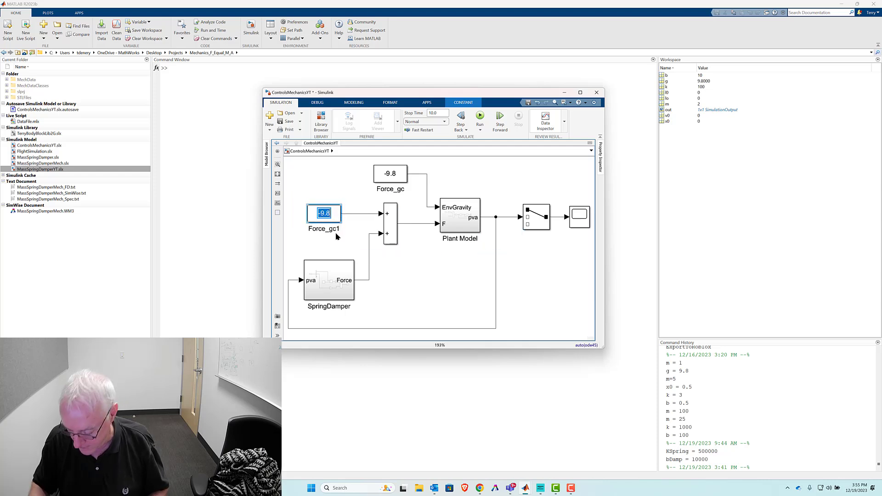
key(Home)
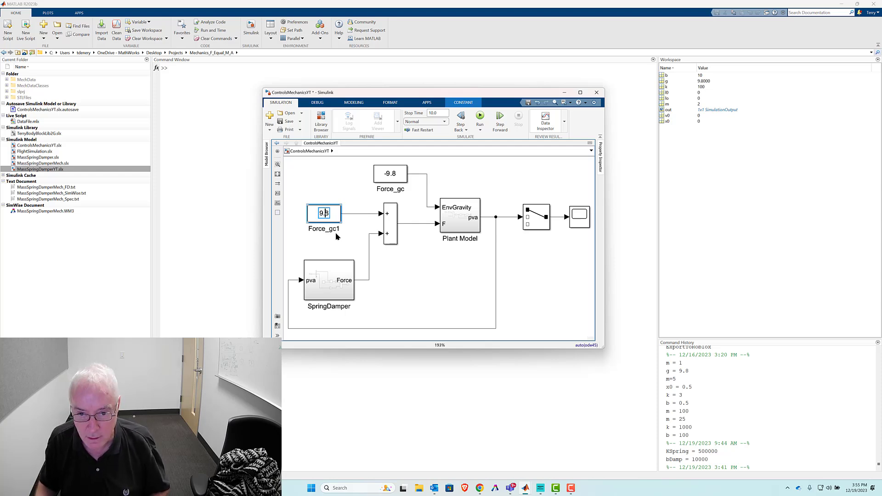
text(*m)
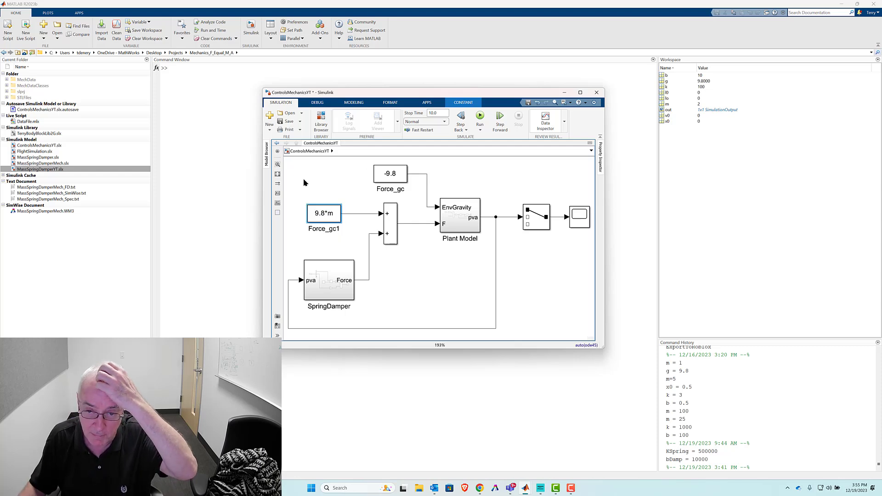
click(294, 185)
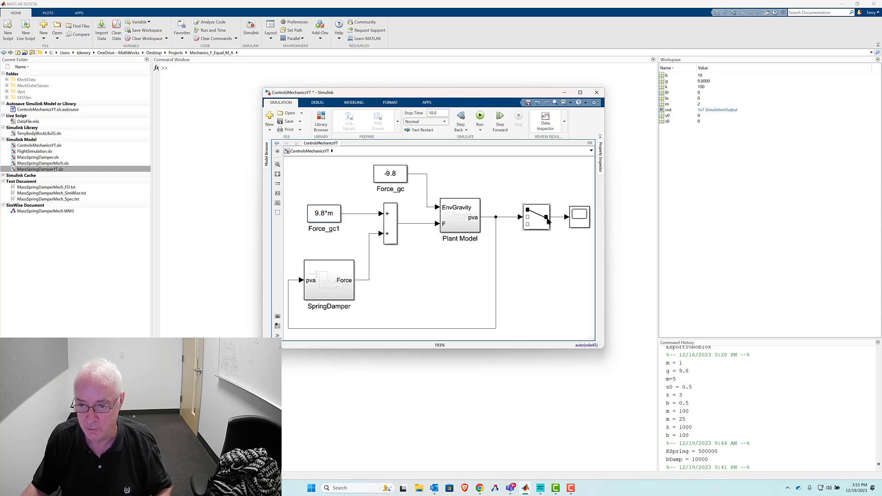
- Open the Scope, run the simulation to check the response, and close the Scope
double_click(578, 221)
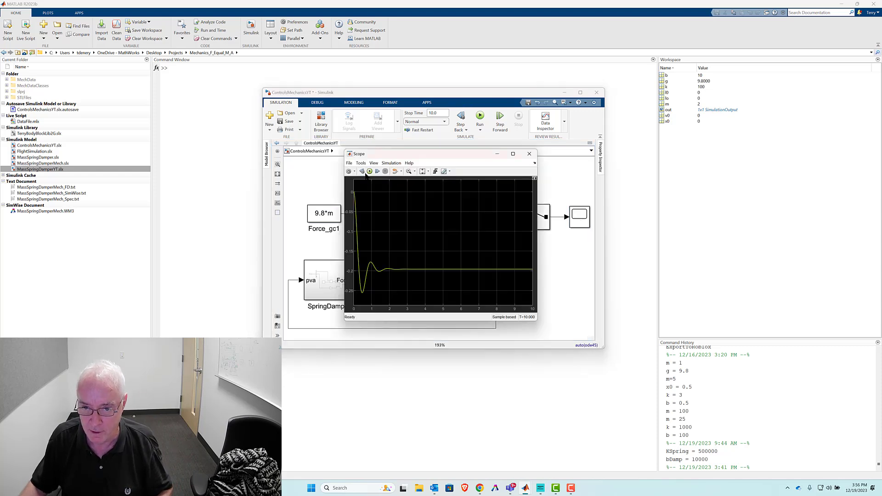
click(370, 171)
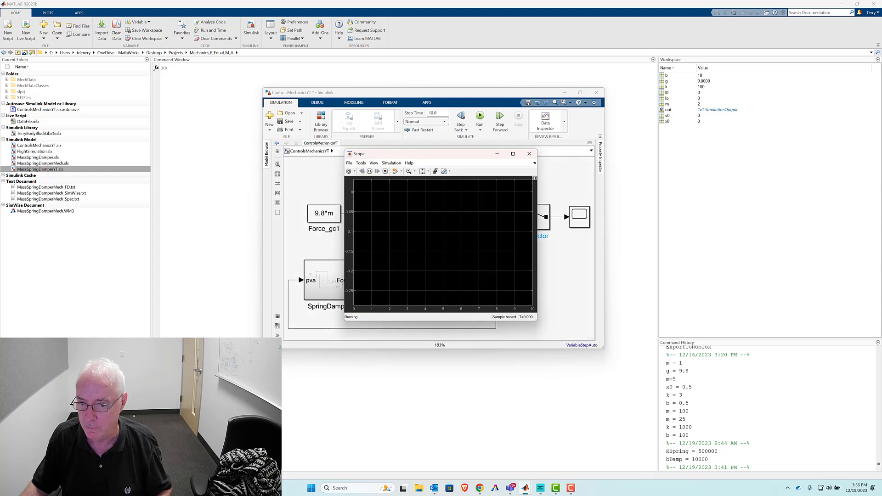
click(529, 154)
- Delete the line between Force_gc1 and the sum block, and move the constant up and away from the sum block
click(369, 260)
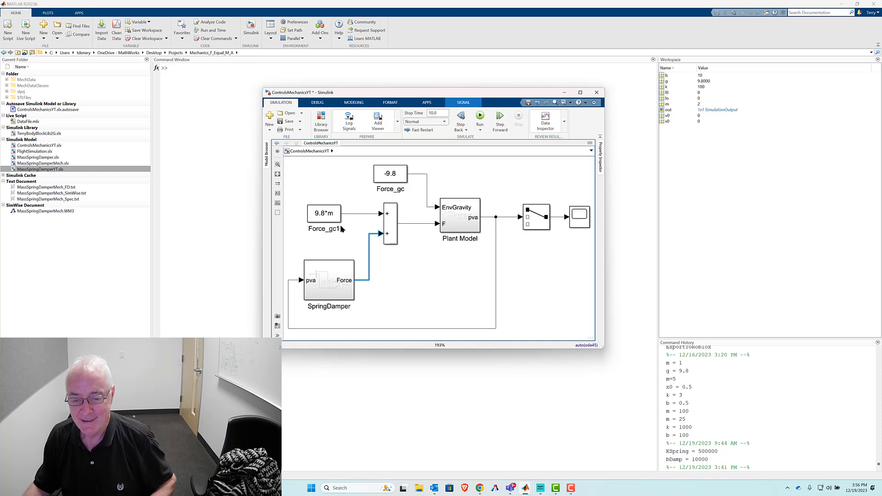
click(354, 213)
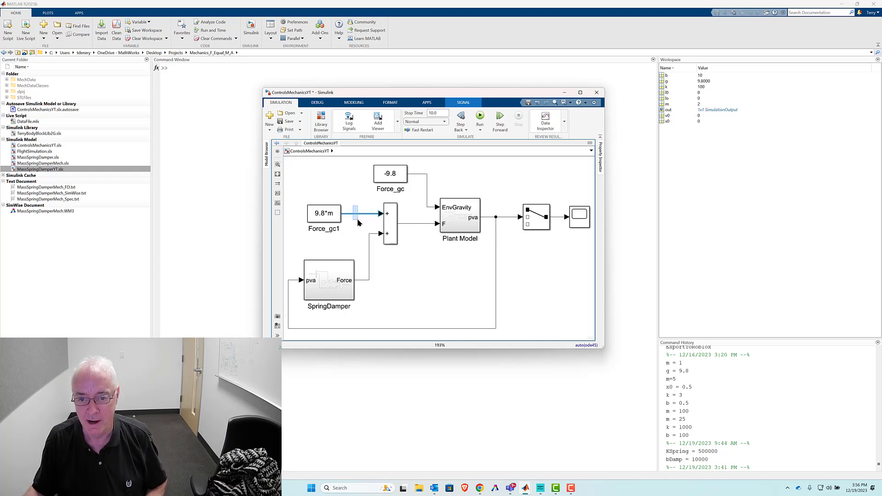
key(Delete)
drag(320, 218, 303, 194)
- Duplicate the sum block beside Force_gc1, wiring the constant to the copy's upper input and its output to the original's upper input
click(387, 223)
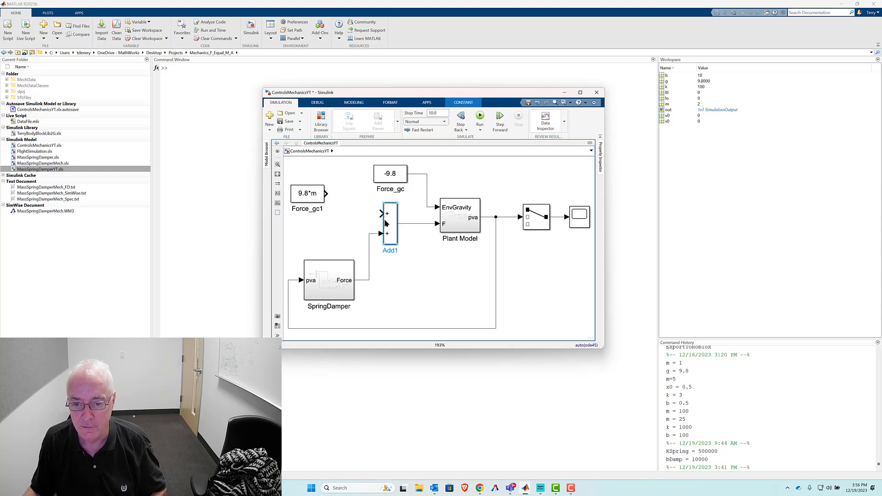
click(341, 212)
drag(389, 221, 341, 204)
click(334, 195)
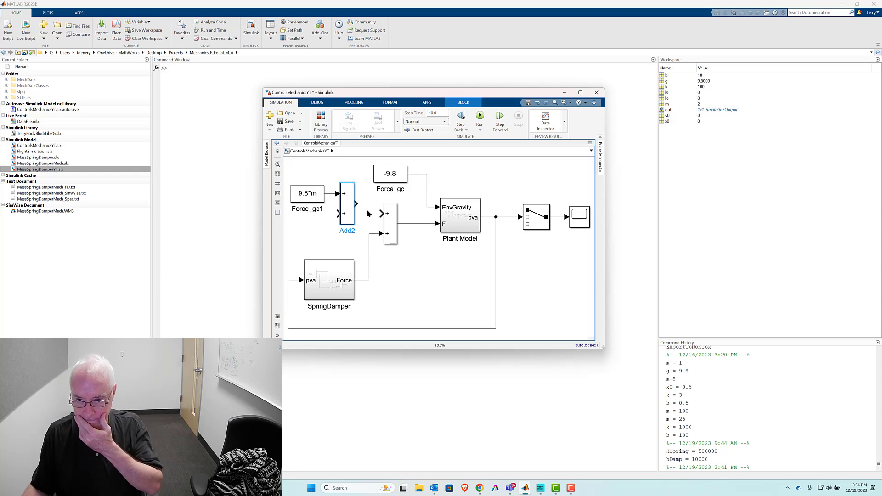
drag(357, 205, 368, 222)
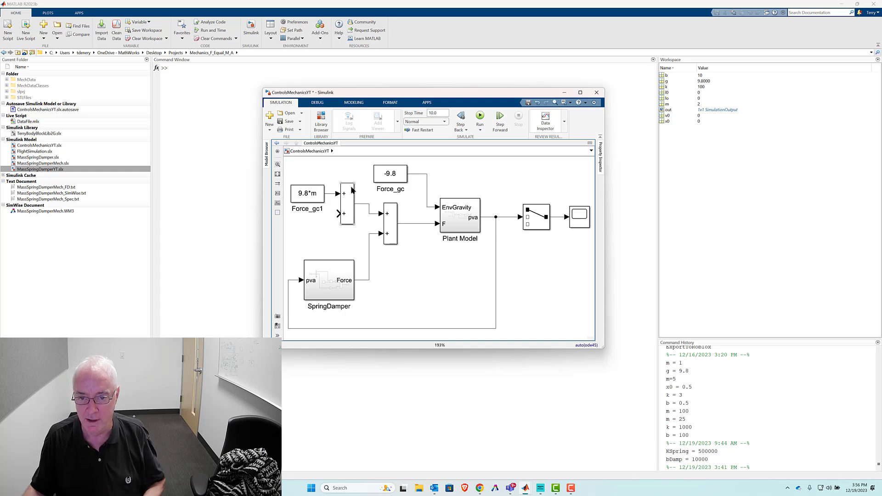
- Stretch the copied sum block taller upward and align Force_gc1 with its upper input
drag(353, 183, 354, 166)
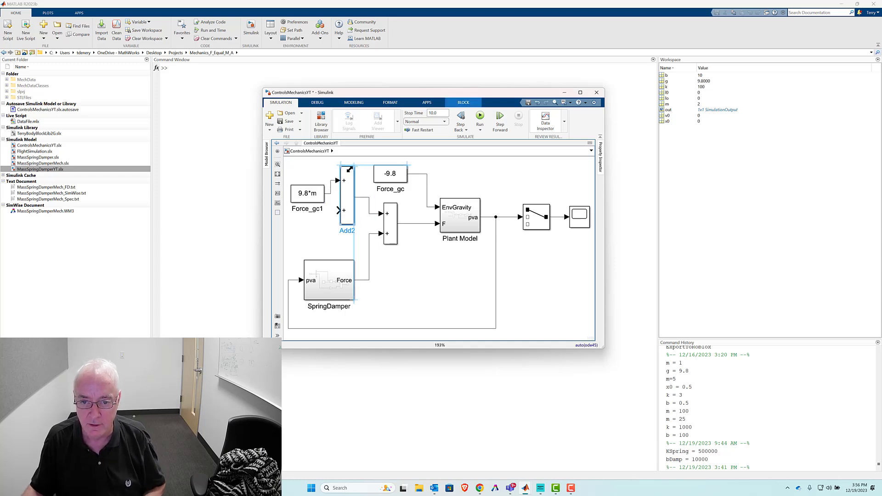
drag(304, 192, 304, 179)
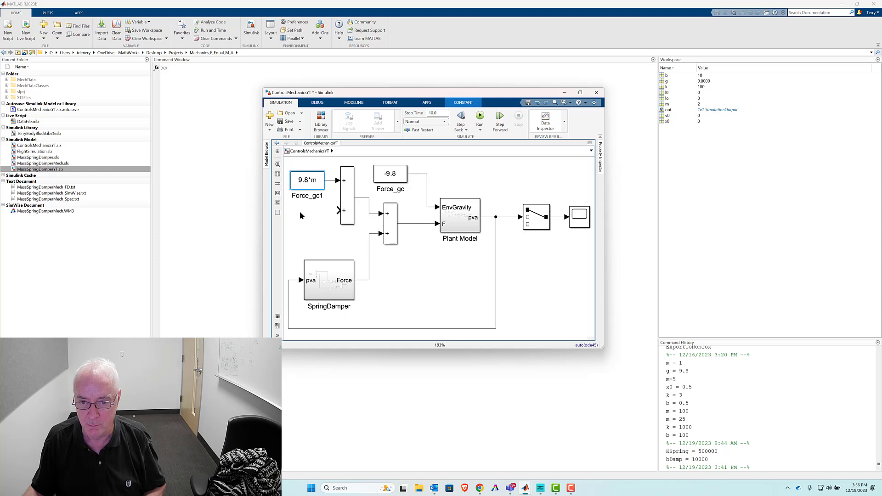
click(375, 214)
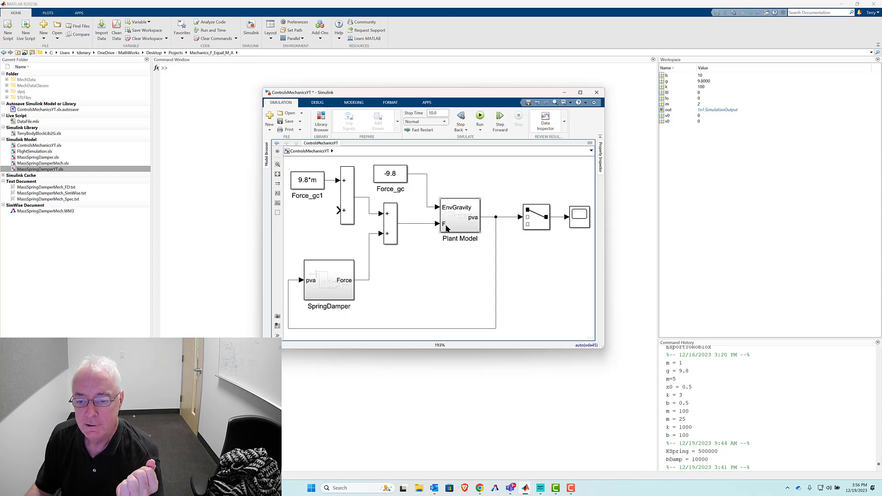
click(423, 224)
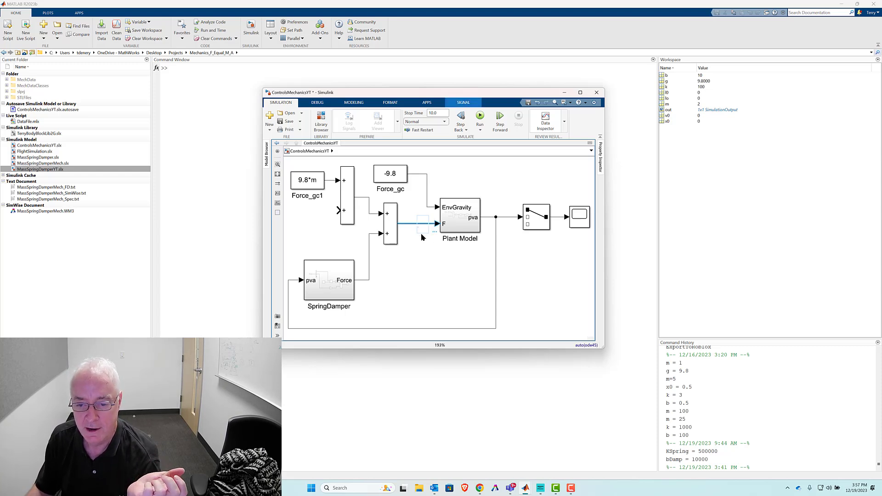
- Comment out the SpringDamper subsystem together with its Force output line
drag(311, 244, 361, 319)
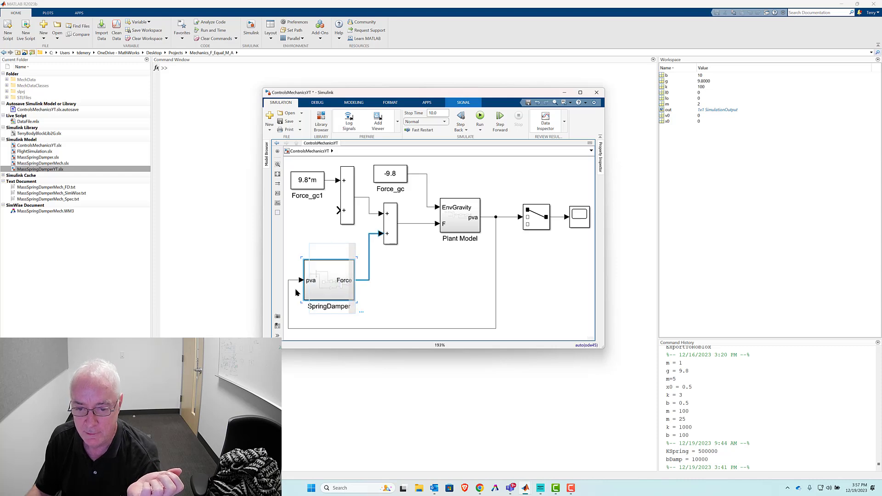
right_click(326, 272)
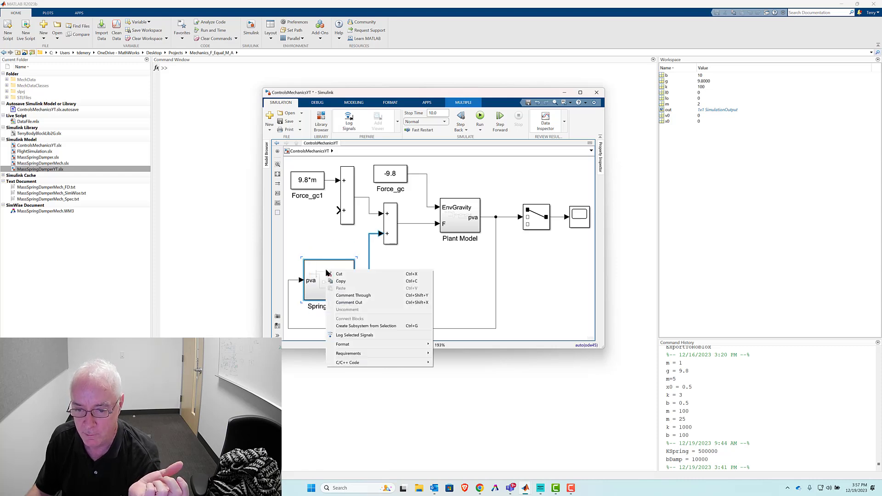
click(348, 303)
click(444, 298)
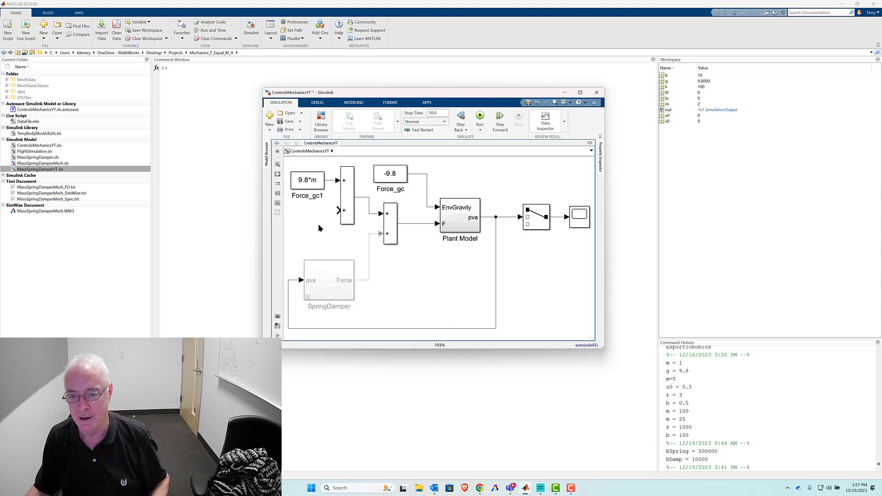
- Open the Library Browser as a standalone window and browse to Mechanical Components > Motion Signals in the custom Electrical and Mechanical Components library
click(322, 121)
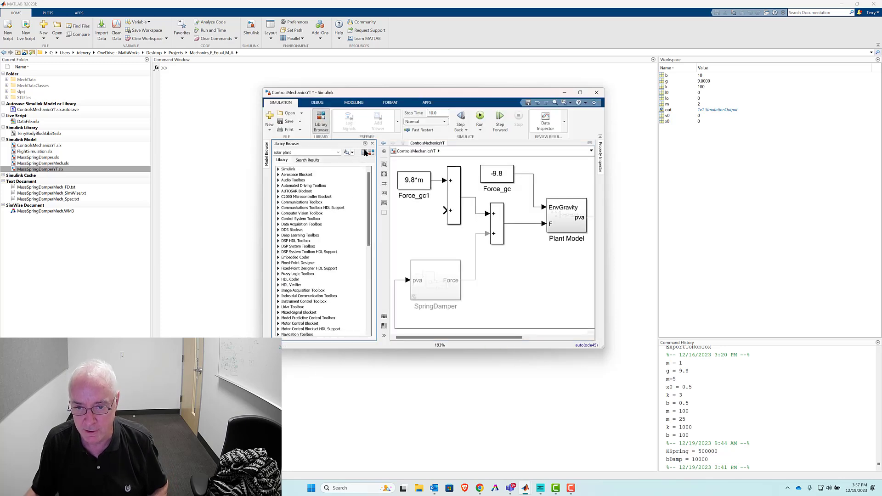
click(371, 152)
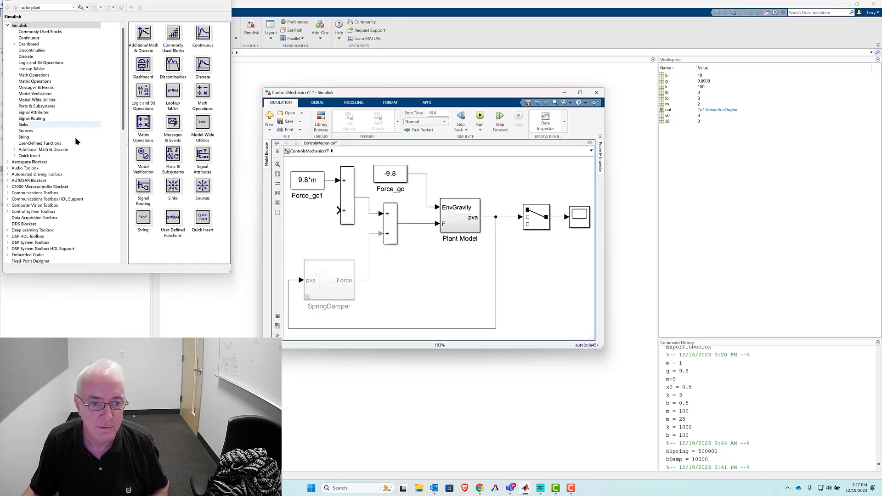
scroll(78, 179, down, 15)
scroll(77, 183, down, 2)
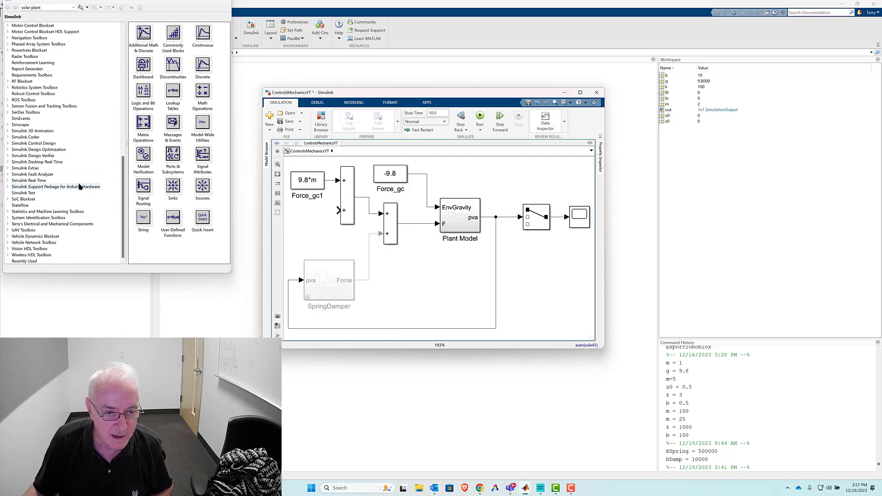
click(32, 225)
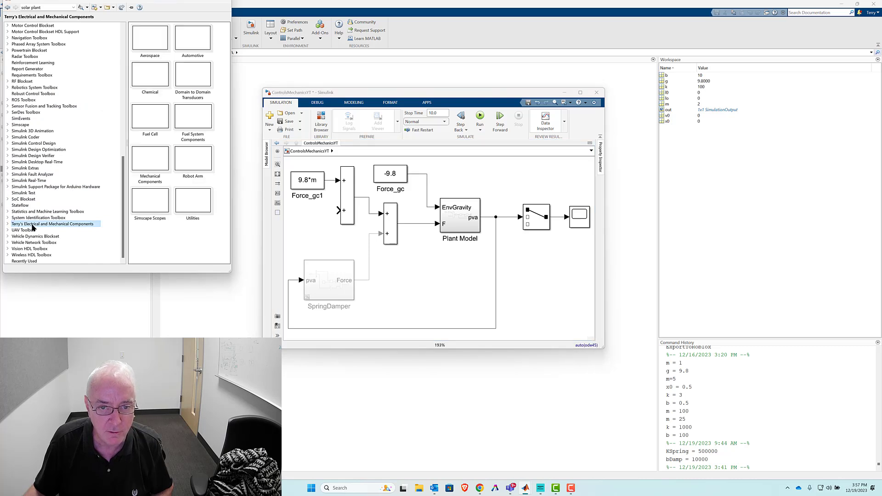
click(155, 166)
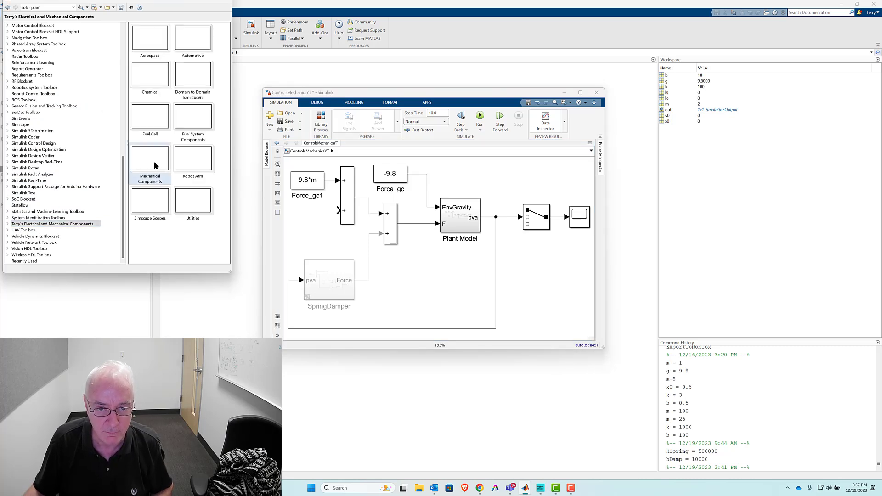
double_click(155, 162)
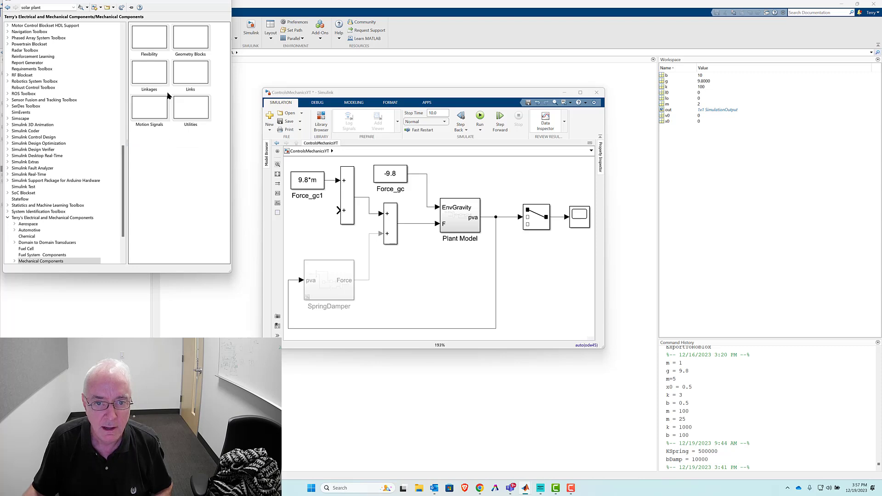
key(F9)
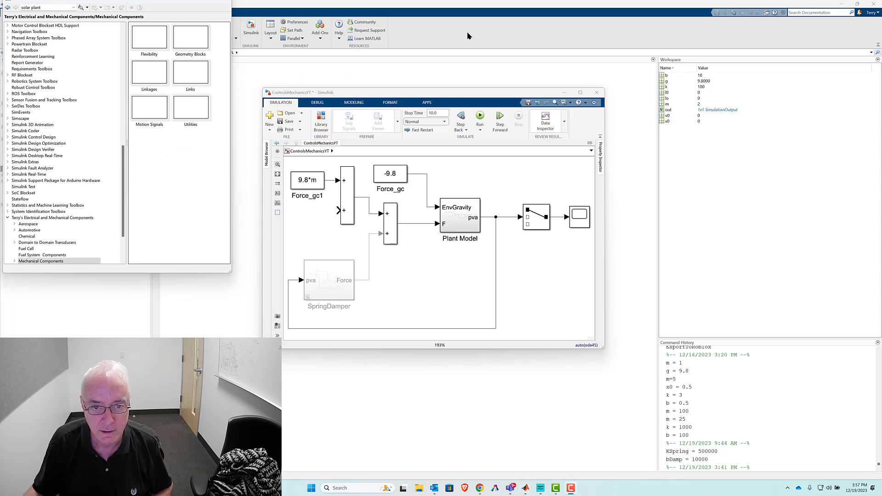
double_click(157, 114)
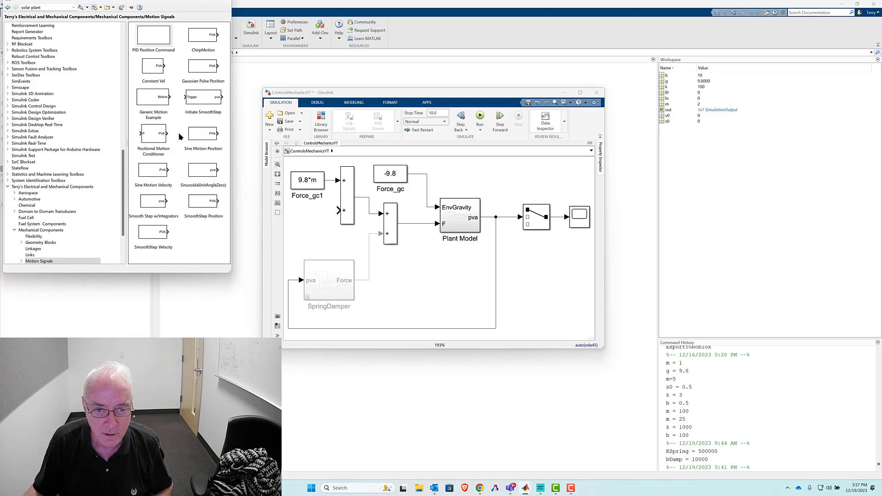
- Add a SmoothStep Position block to the model, ahead of the open lower input of the new sum block
drag(201, 205, 294, 215)
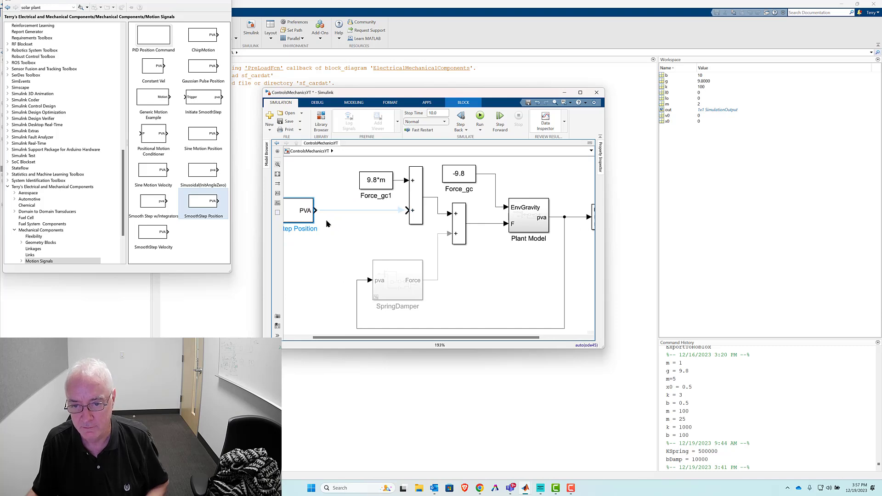
click(325, 221)
key(space)
key(space)
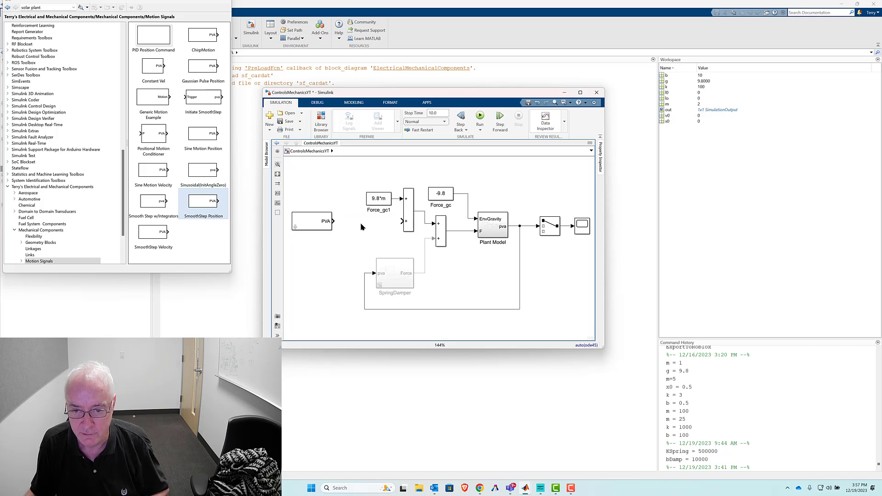
- Insert a Gain block and connect it between the SmoothStep Position PVA output and the new sum block's lower input
double_click(361, 226)
text(gain)
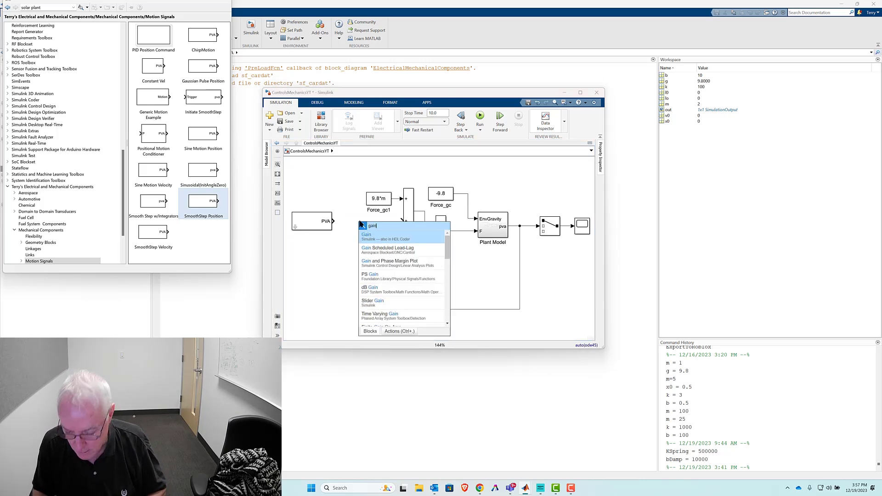
key(Return)
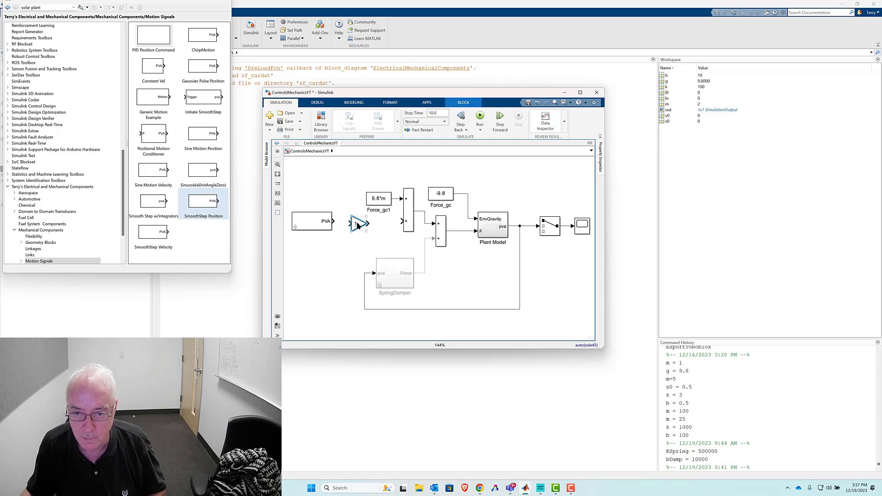
drag(334, 222, 375, 224)
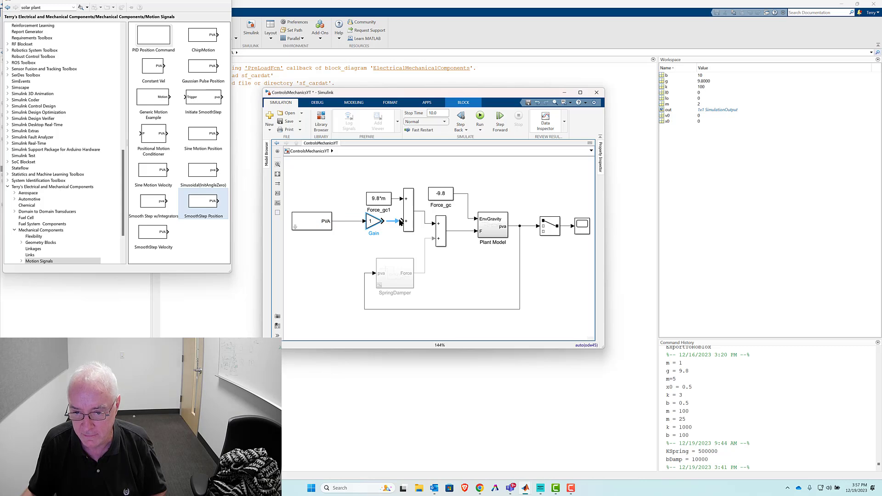
click(394, 222)
- Set the gain of the new Gain block to m
double_click(378, 223)
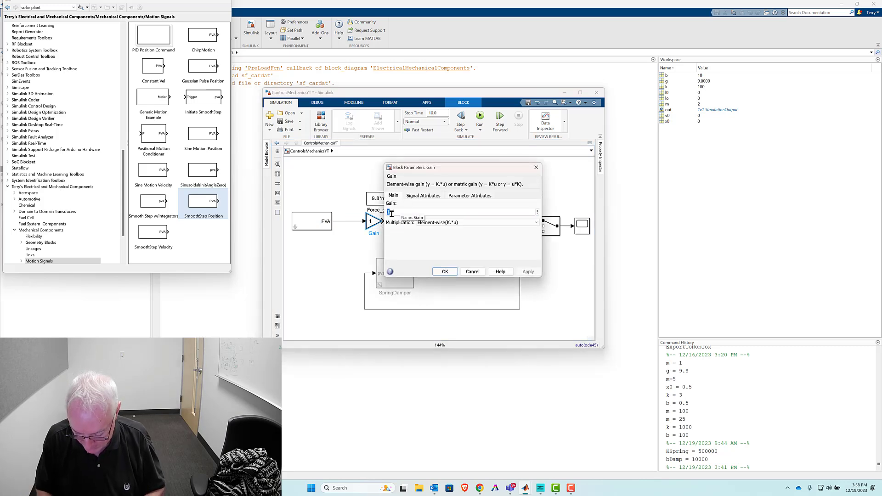
text(m)
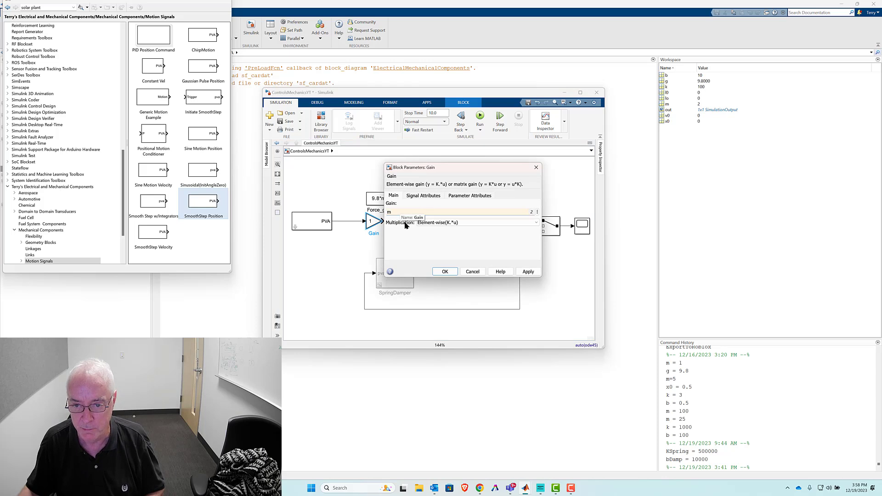
click(445, 271)
- Move the SmoothStep Position block away from the Gain and insert a Selector block on the signal between them
click(311, 222)
mouse_move(311, 222)
mouse_down()
mouse_move(335, 215)
mouse_move(337, 228)
mouse_up()
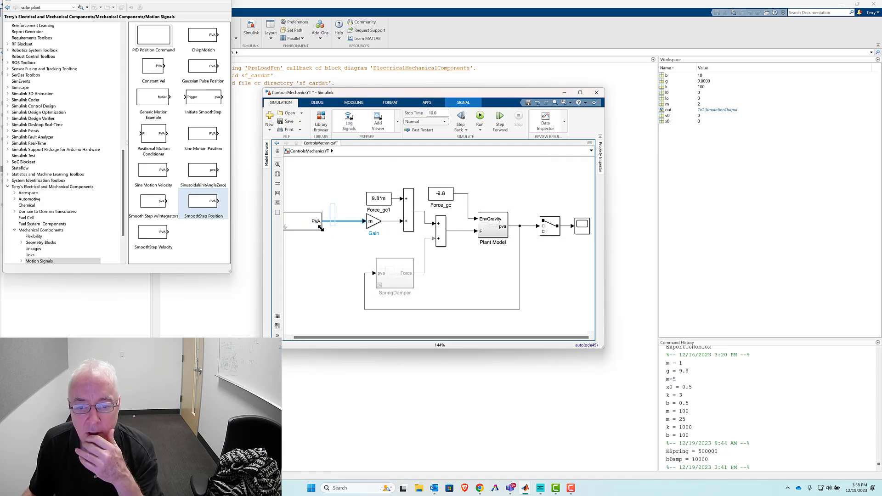
click(335, 242)
text(sel)
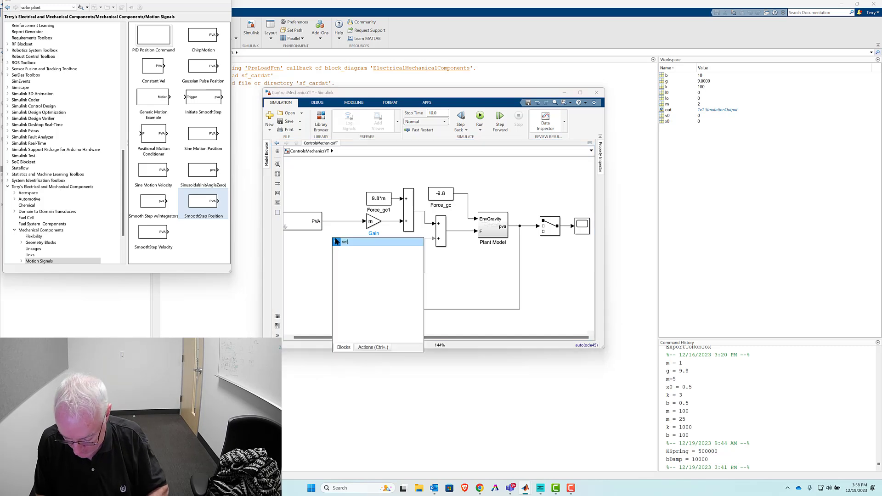
key(Return)
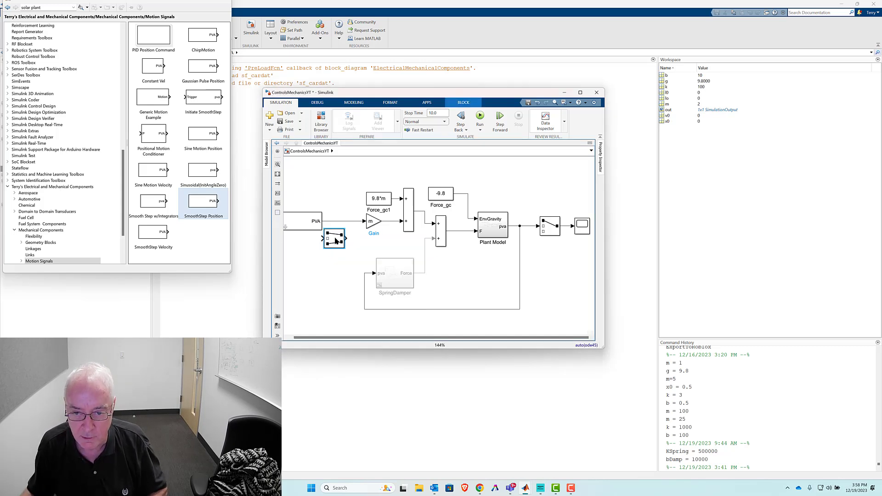
drag(336, 241, 346, 225)
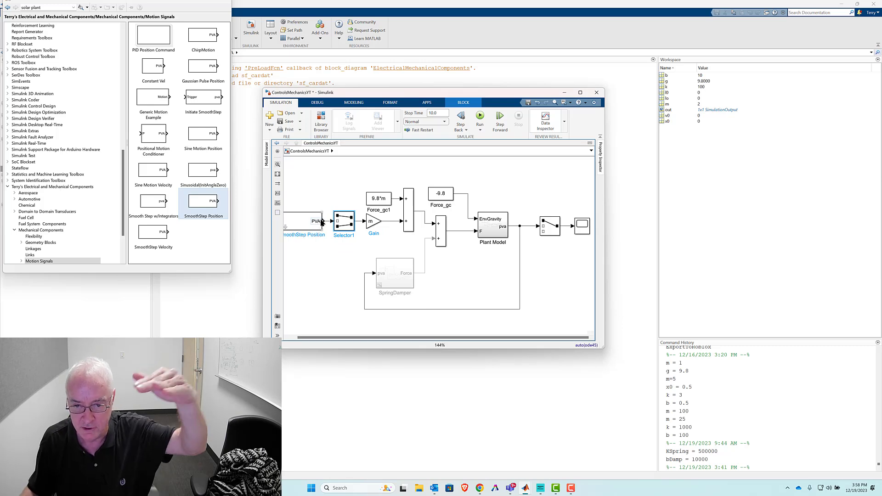
- Set the new Selector block's index to 3 so that it passes only the third PVA element
double_click(346, 224)
click(457, 233)
click(455, 231)
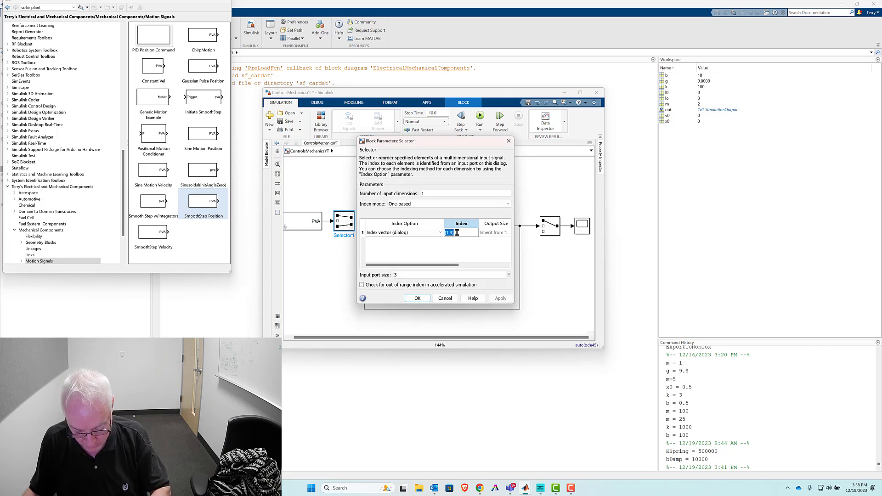
click(417, 298)
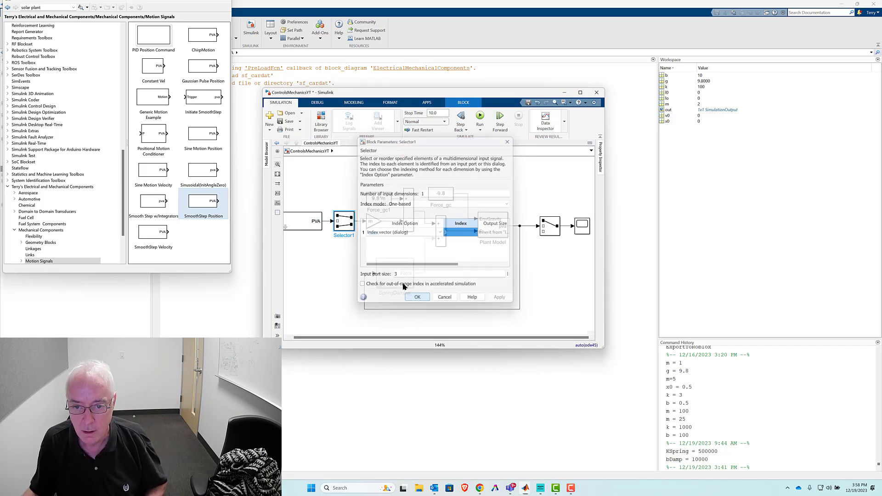
- Set the SmoothStep Position block's period to 3 sec and its final value to 5
click(322, 260)
key(space)
click(310, 222)
double_click(311, 226)
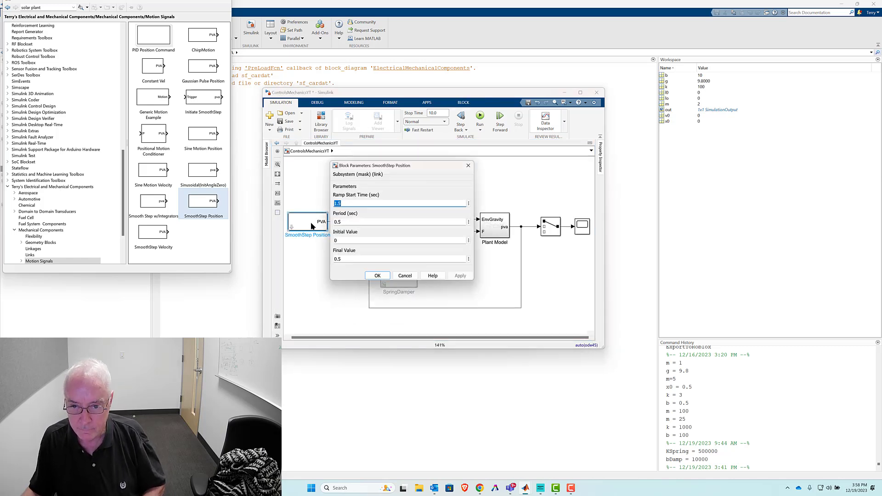
click(349, 222)
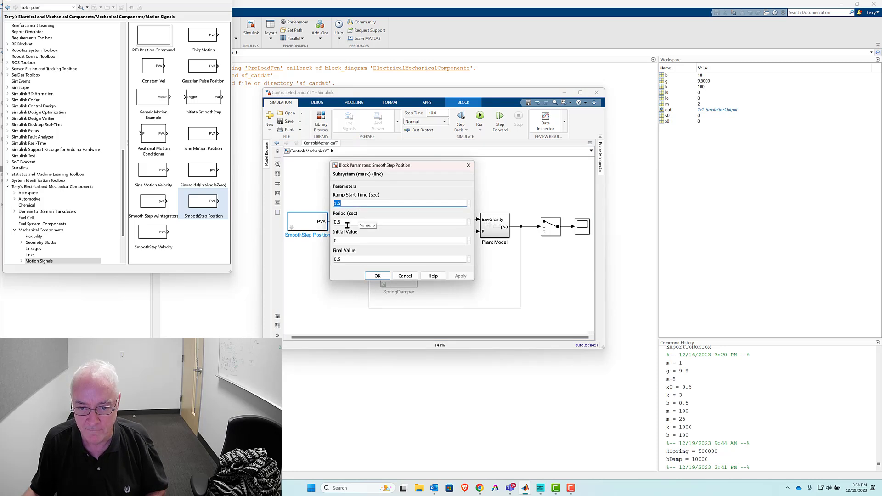
text(3)
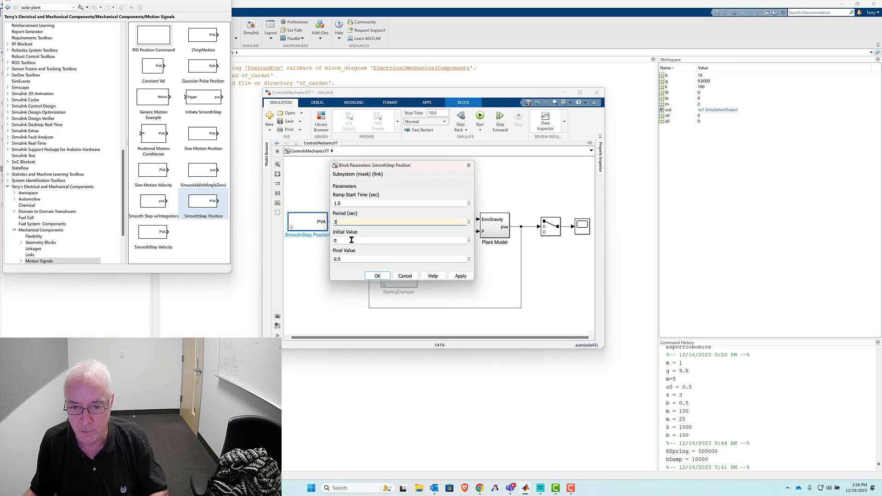
click(350, 260)
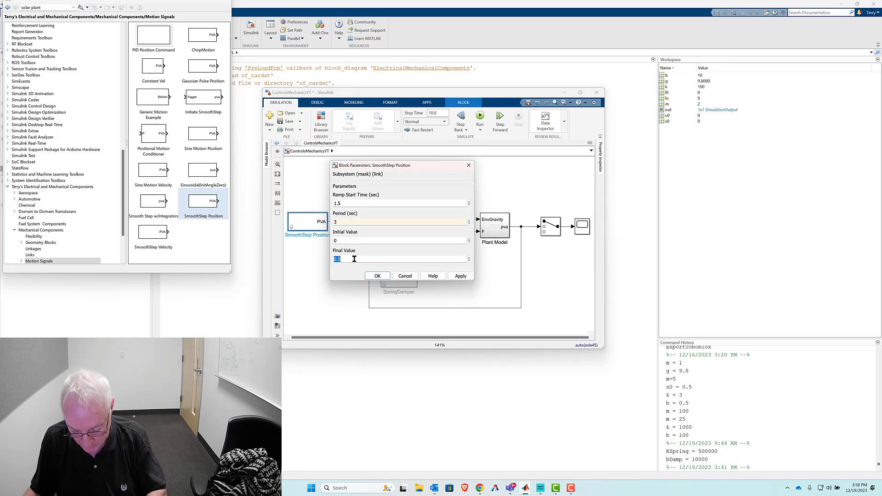
text(5)
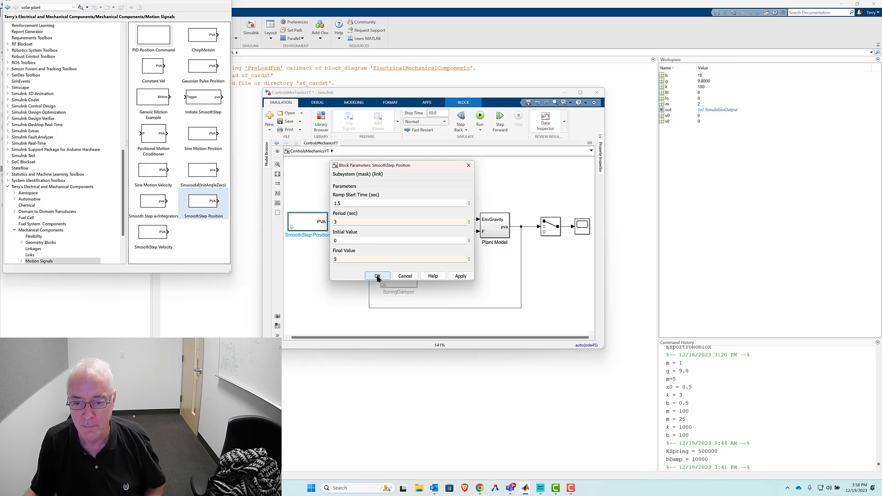
click(377, 276)
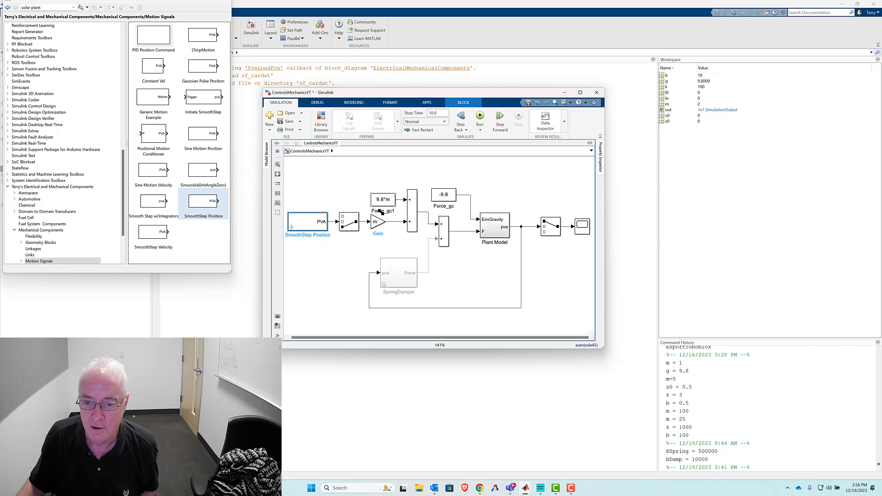
- Run the simulation from the Scope, examine the plant's position response next to the model, and close the Scope
click(561, 254)
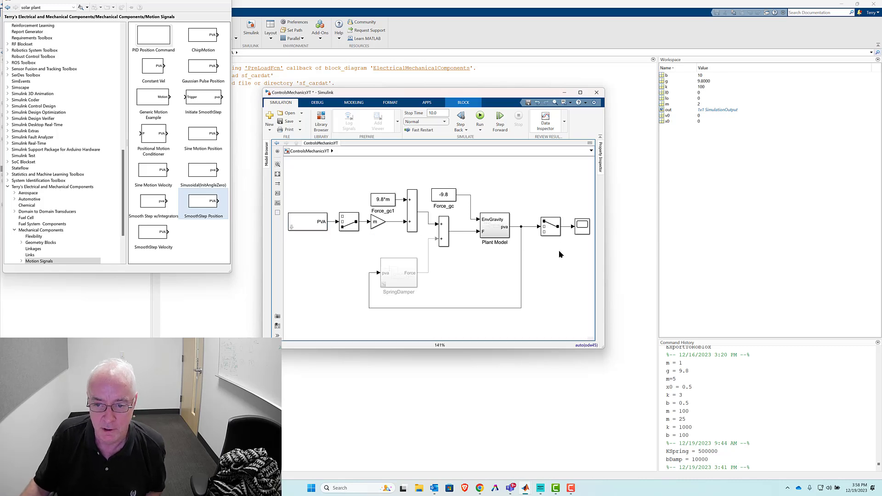
double_click(583, 228)
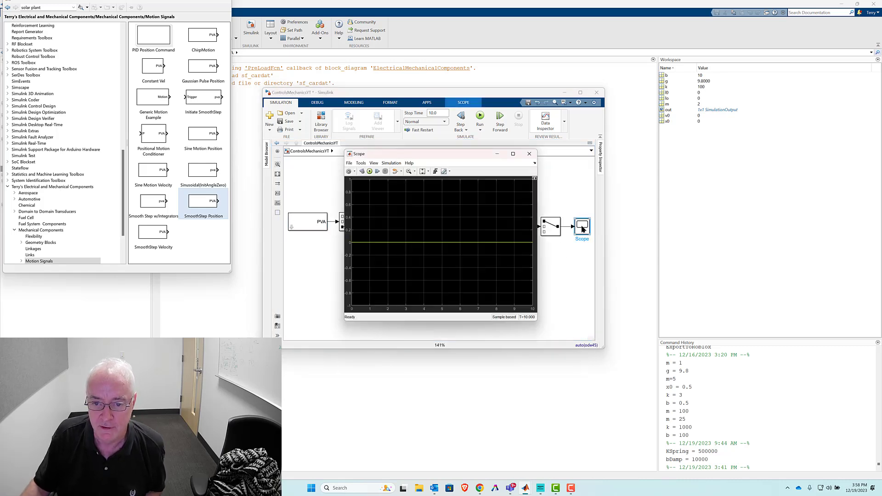
click(369, 171)
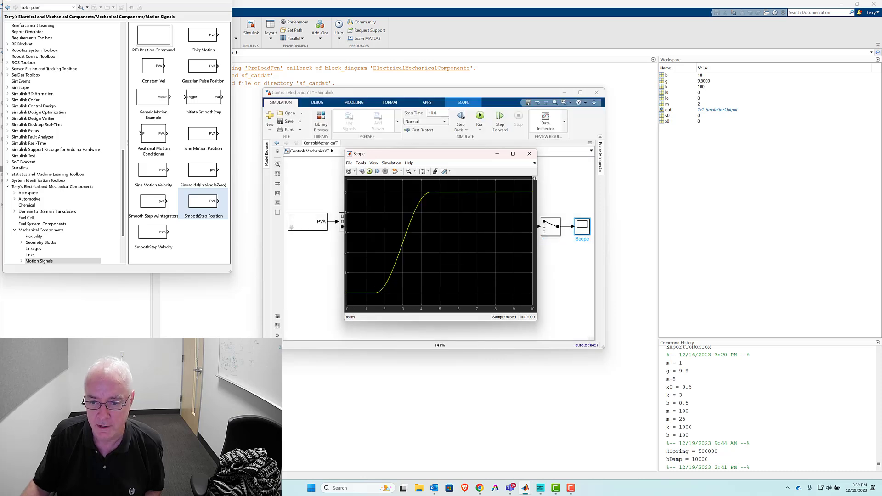
drag(466, 160, 678, 255)
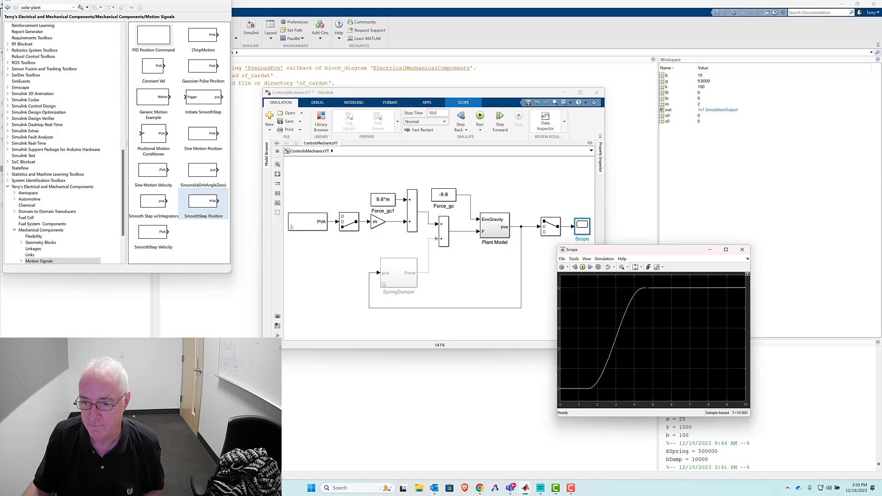
drag(303, 229, 304, 229)
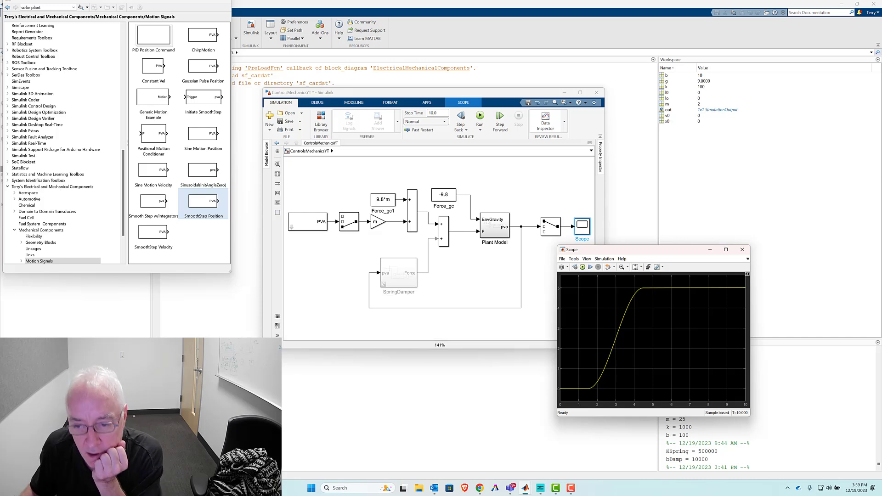
click(742, 249)
- Make room around the selector, mass gain, 9.8*m constant and their sum block, and group those four blocks into a subsystem
drag(305, 226, 287, 228)
drag(443, 196, 451, 173)
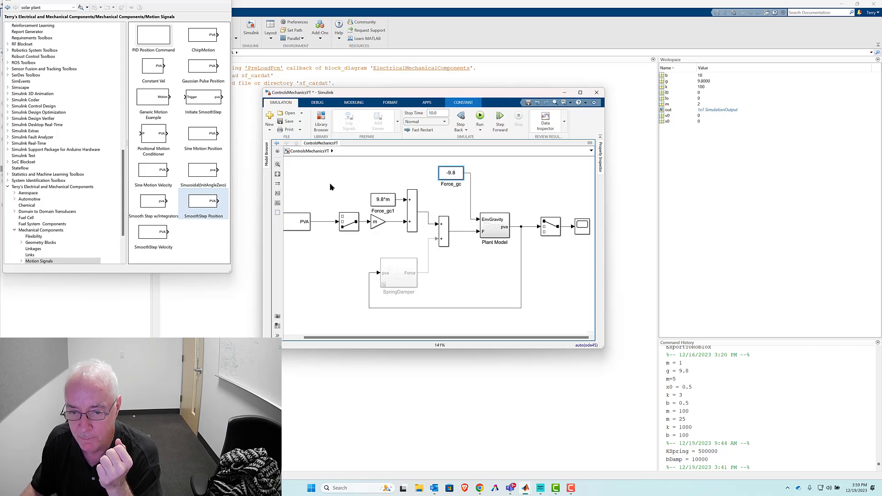
drag(320, 186, 433, 237)
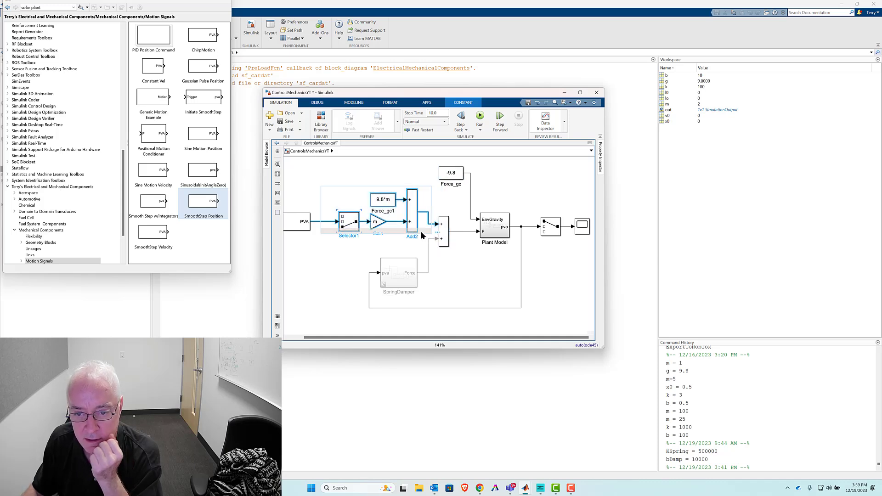
right_click(385, 201)
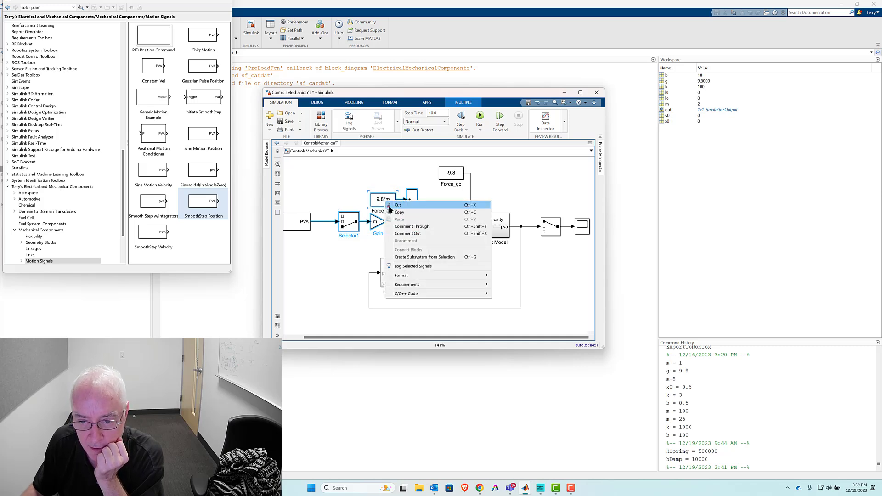
click(409, 258)
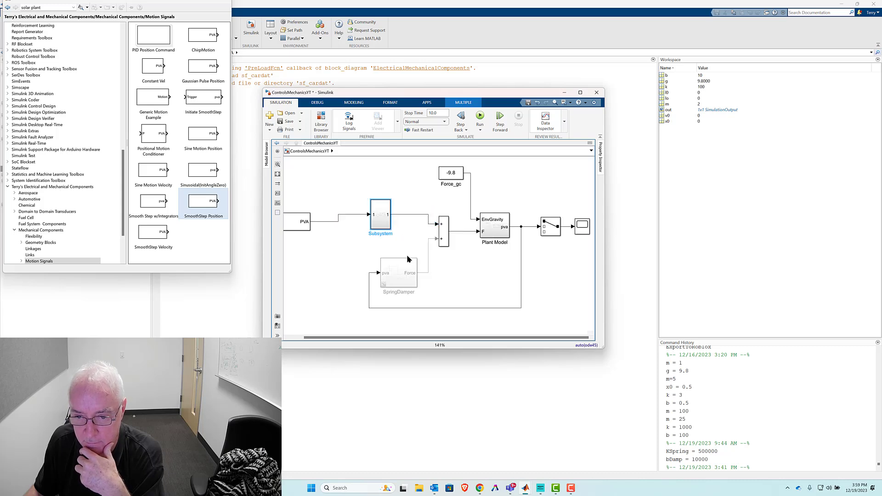
- Rename the new subsystem as Feedforward Control
double_click(376, 233)
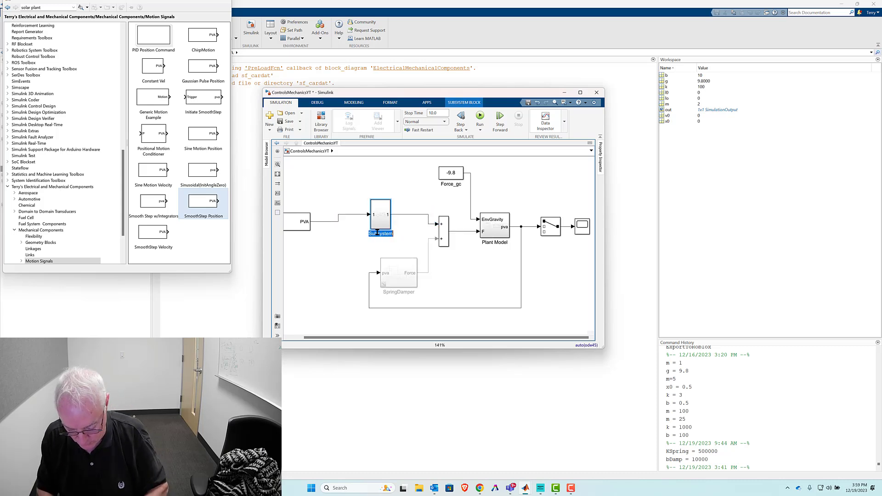
text(cdforward Co)
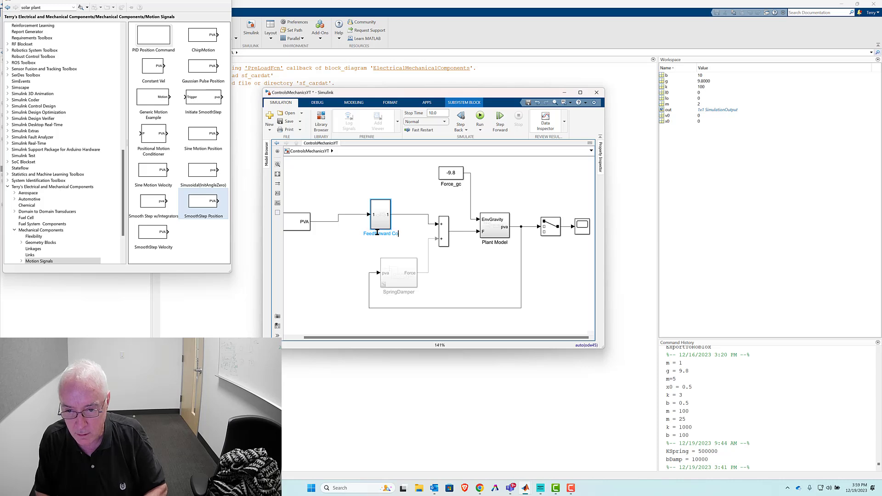
text(ntrol)
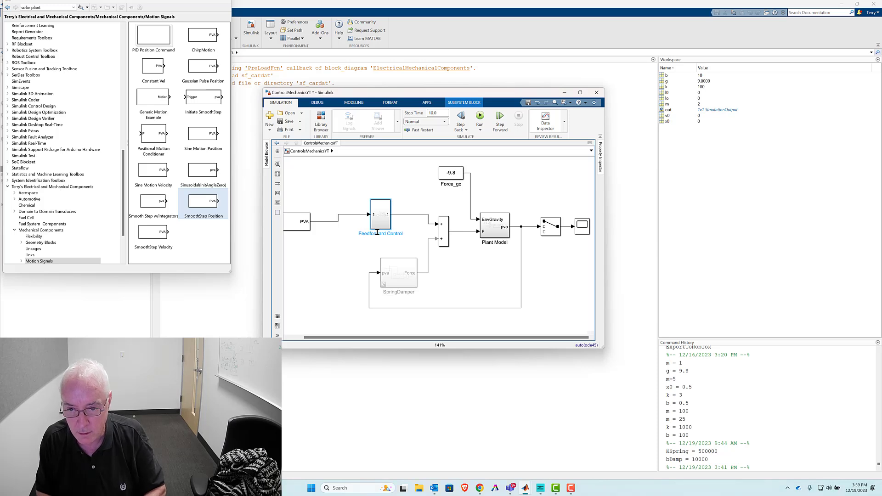
click(326, 236)
- Align the SmoothStep Position block with the Feedforward Control input and widen the Feedforward Control block
click(295, 222)
drag(294, 222, 295, 215)
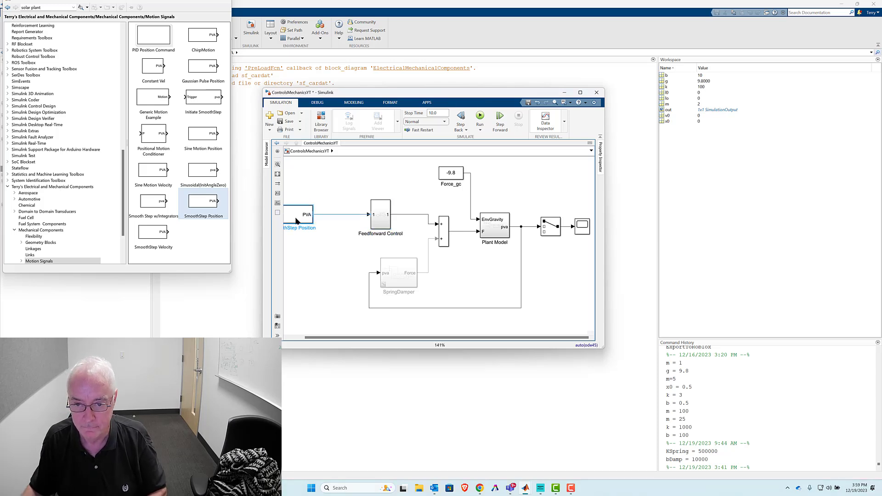
drag(372, 228, 346, 222)
click(361, 222)
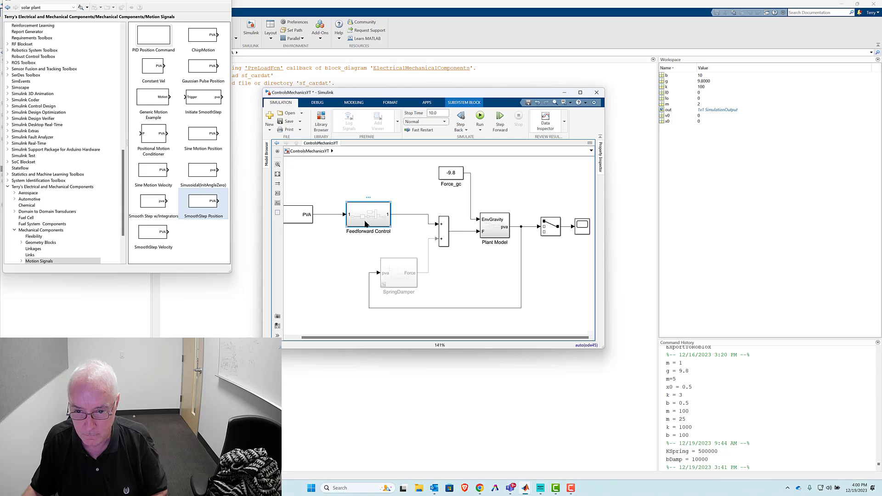
- Open the Feedforward Control subsystem and rename its input port as MotionCMD_pva
double_click(366, 224)
click(362, 264)
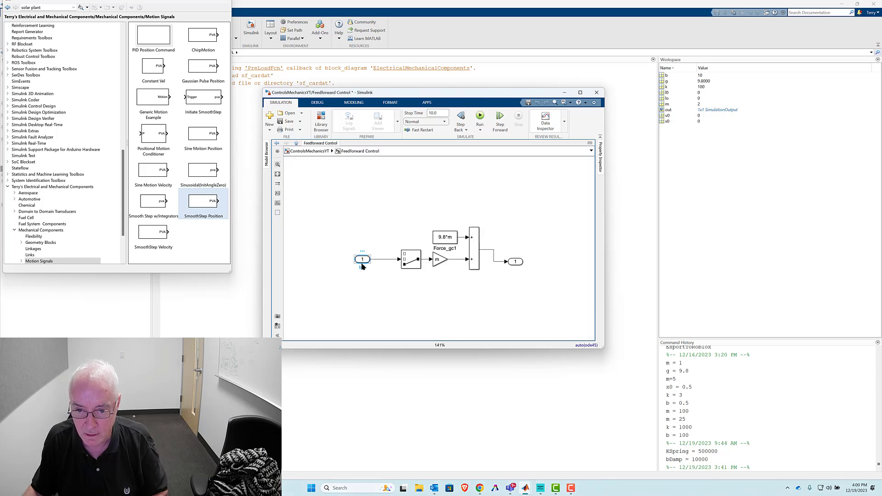
double_click(361, 266)
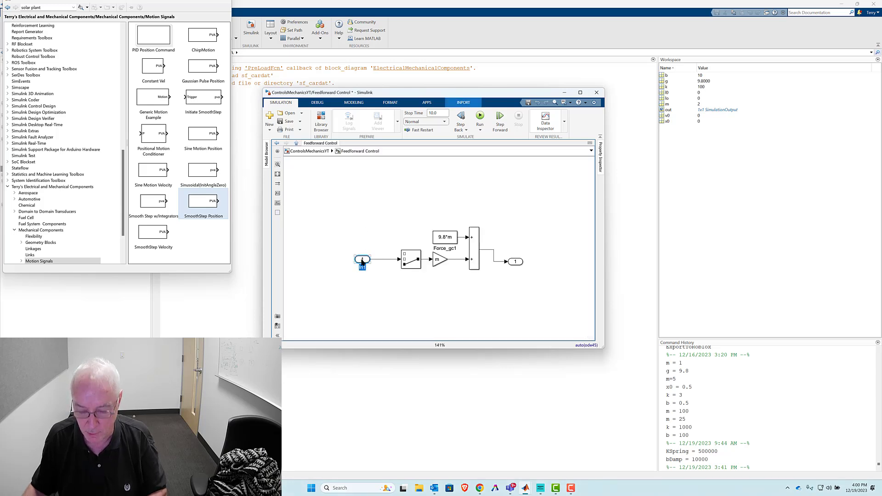
text(Motio)
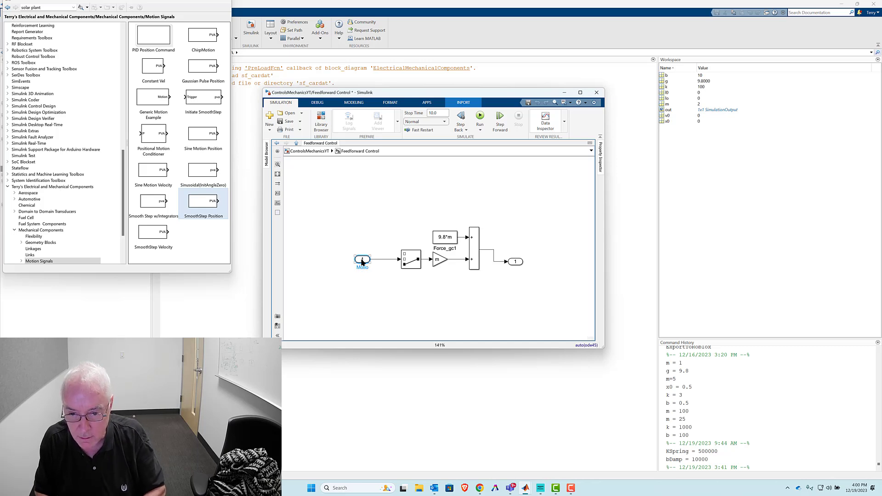
text(nCMD)
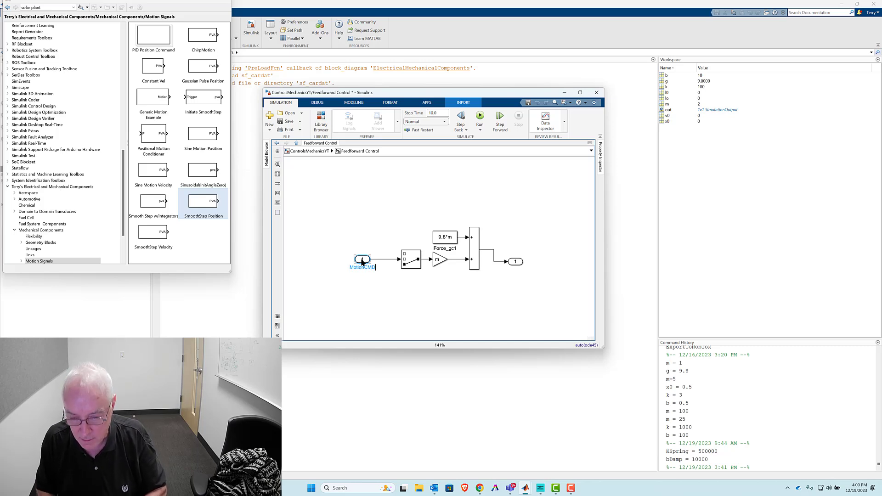
text(_pva)
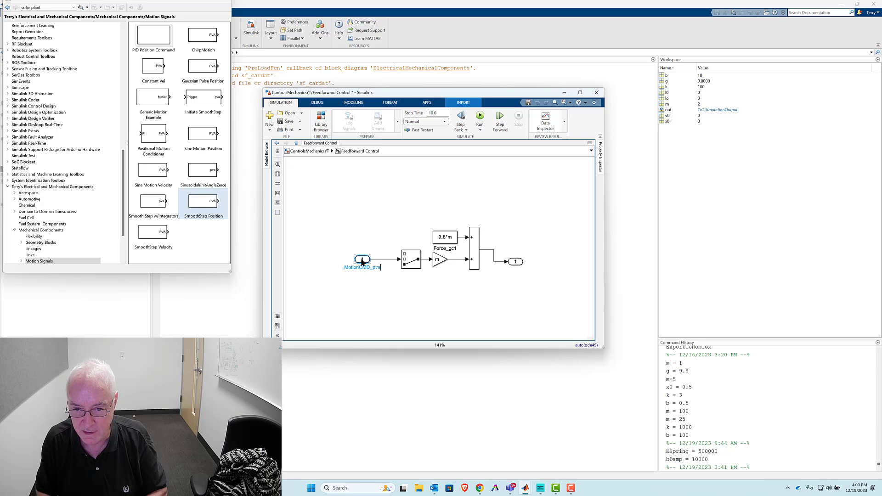
click(385, 191)
- Align the output port with the sum block's output, rename it as Force_FF, and return to the top-level model
drag(522, 262, 520, 257)
double_click(517, 257)
text(Force)
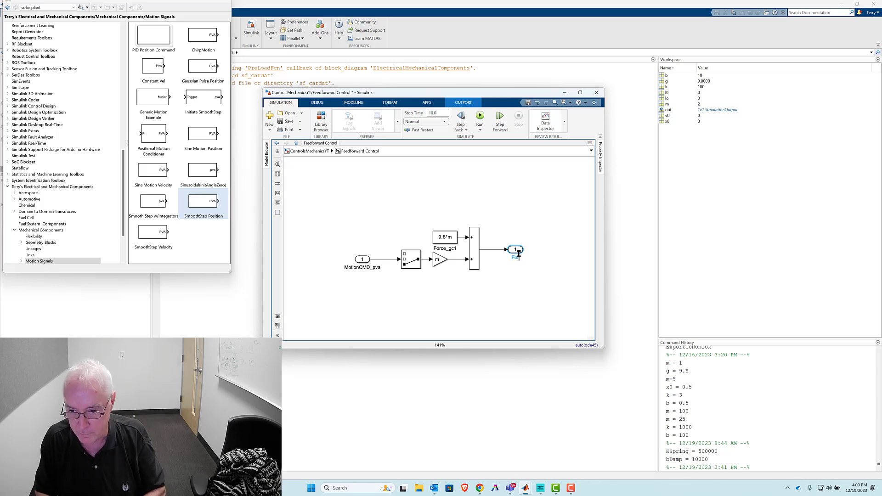
text(_FF)
click(411, 190)
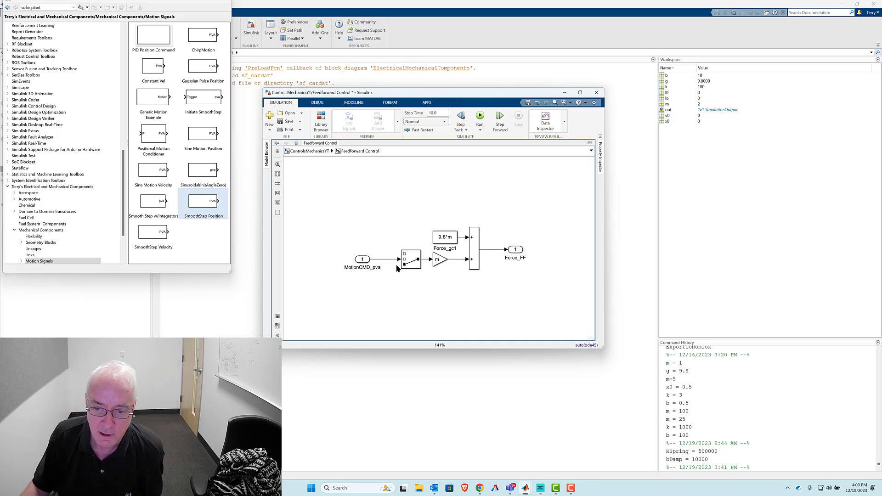
click(418, 263)
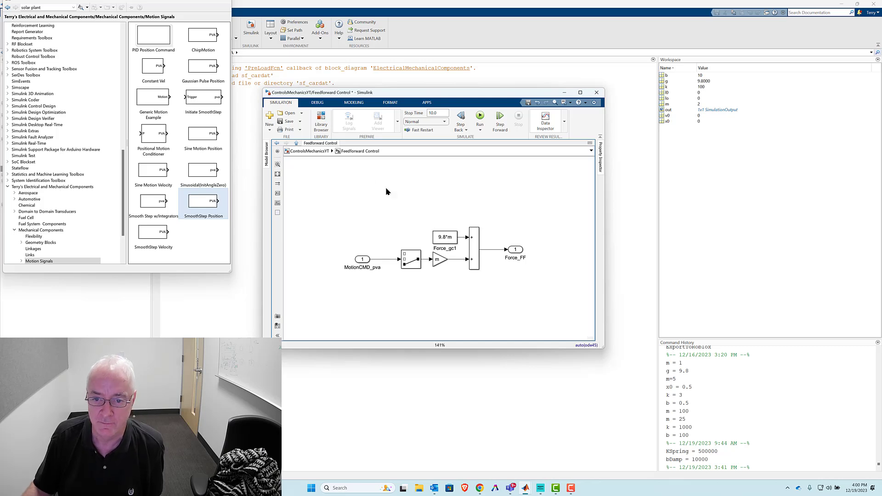
click(318, 152)
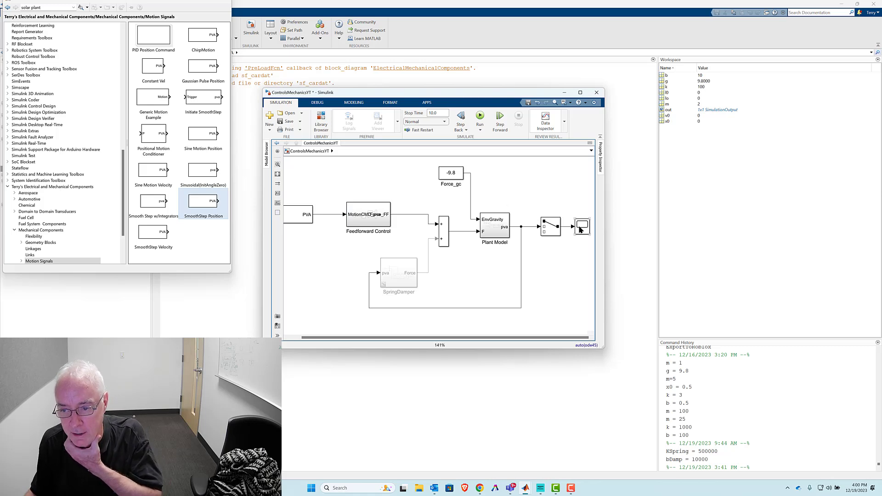
- Widen the Feedforward Control block to fit both port labels and check the position response in the Scope
drag(390, 226, 407, 226)
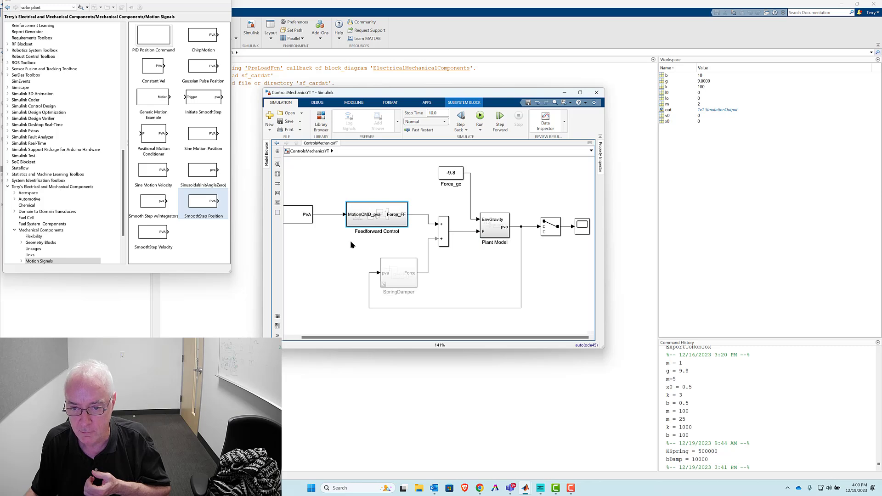
double_click(581, 226)
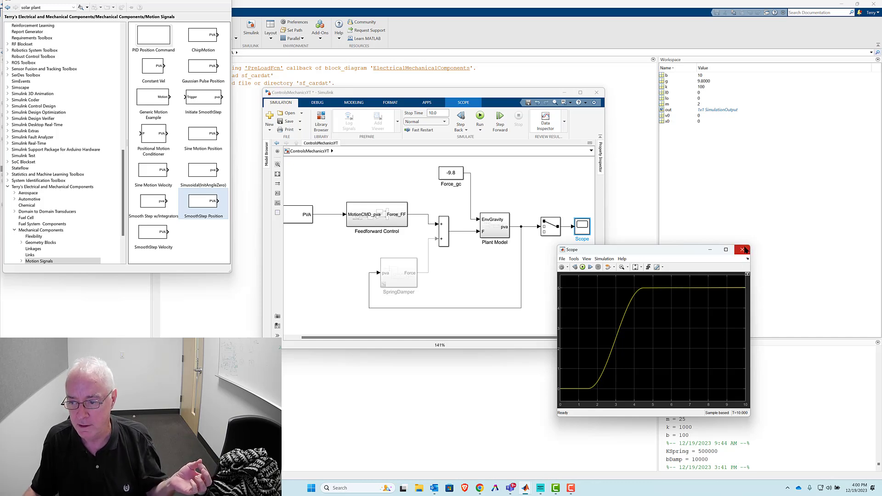
click(742, 250)
- Inside the Feedforward Control subsystem, set the Gain block's value to m*0.99
double_click(394, 223)
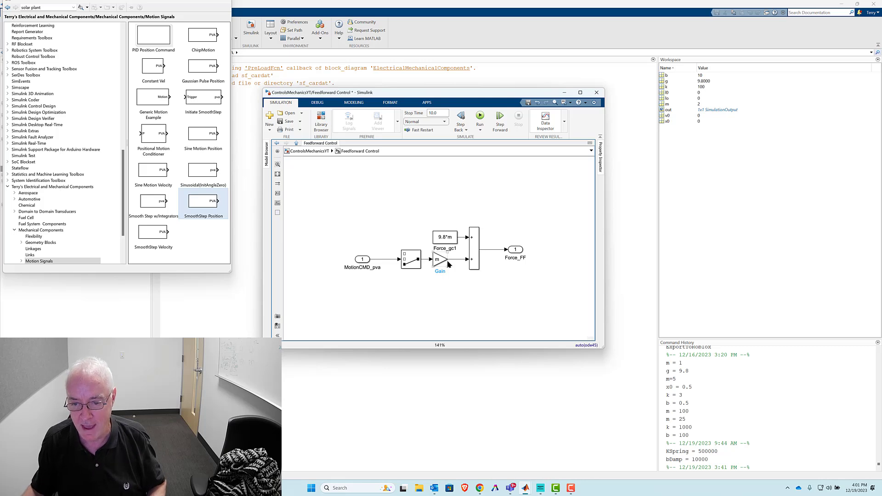
click(439, 261)
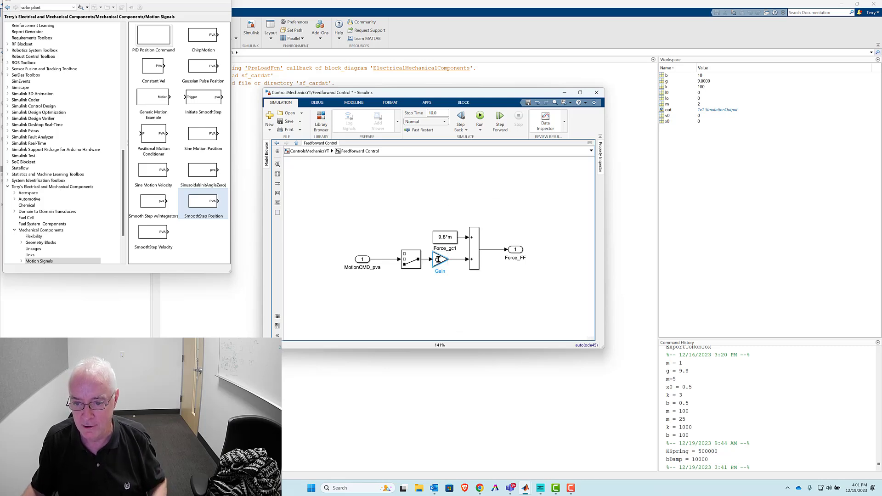
double_click(437, 259)
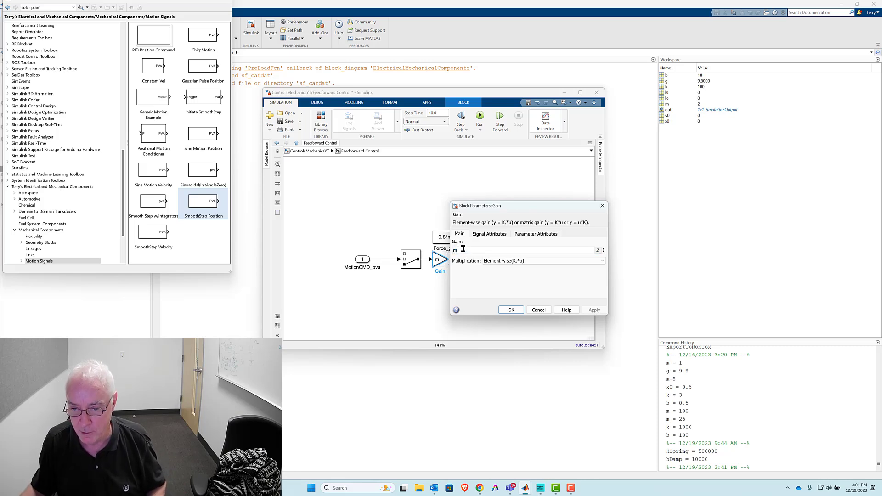
click(464, 248)
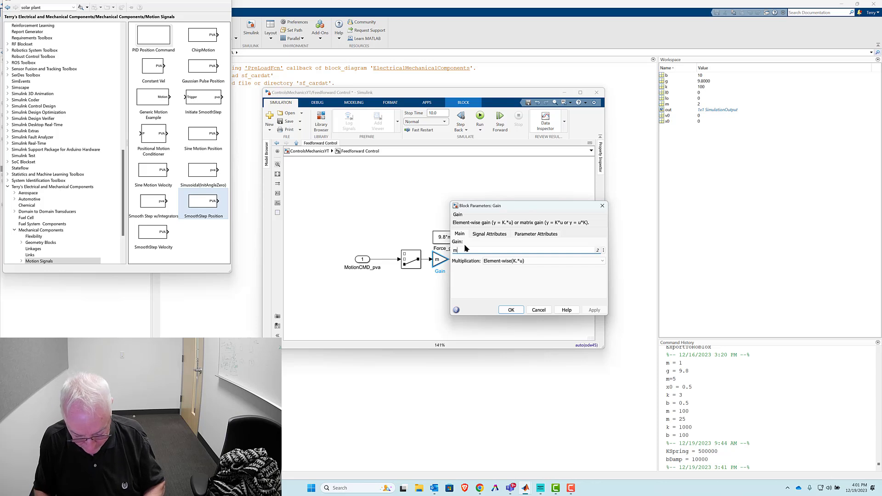
text(*)
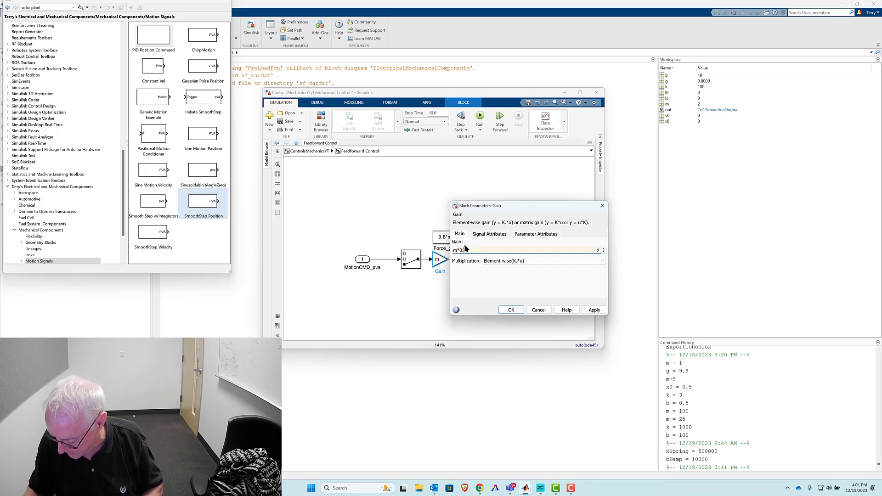
text(0.99)
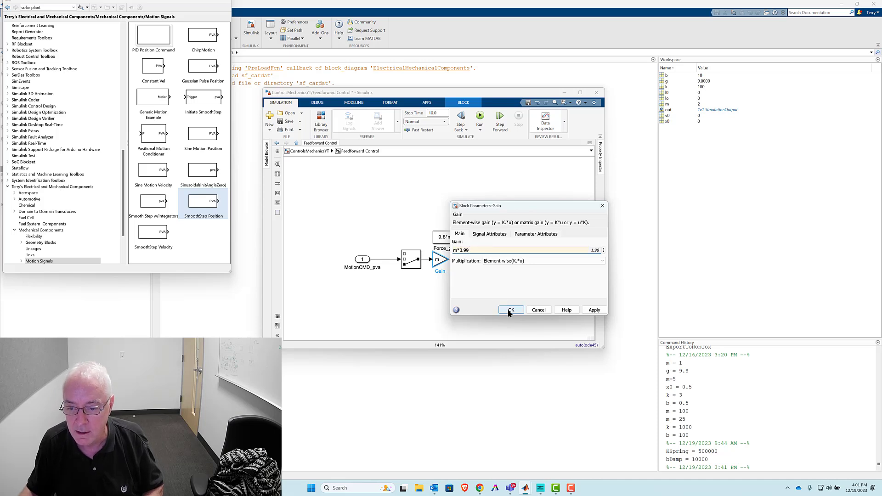
click(505, 310)
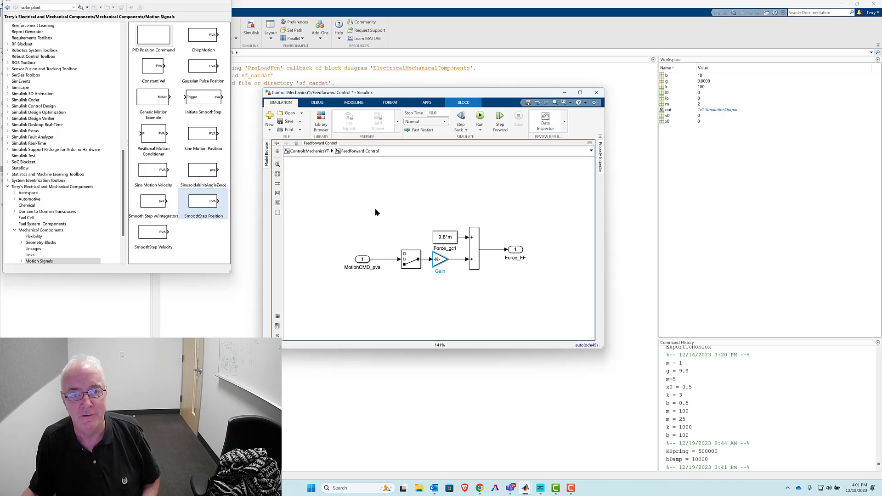
- Return to the top-level model, open the Scope and run the simulation from it
click(309, 151)
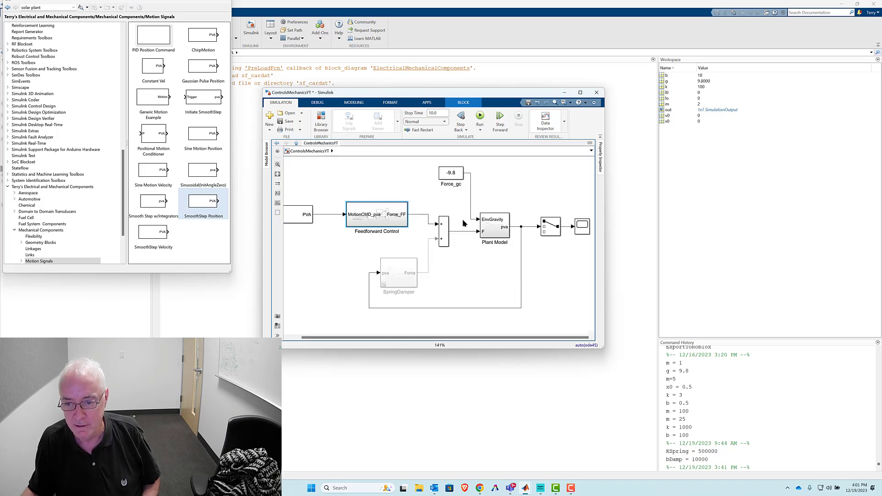
double_click(581, 226)
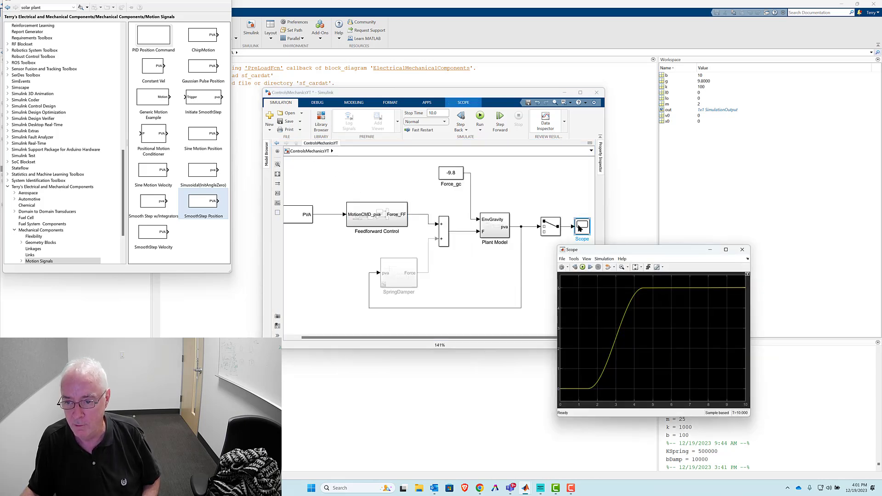
click(582, 267)
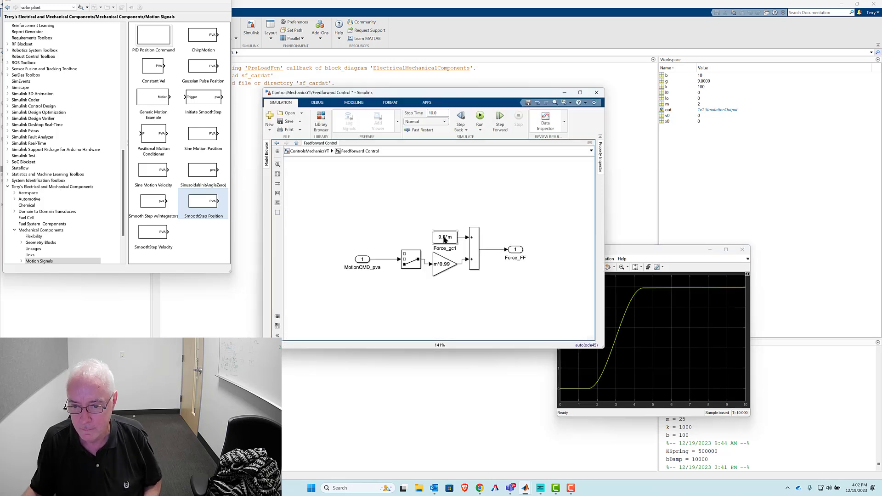
- Set the Force_gc1 constant in the Feedforward Control subsystem to 9.8
double_click(444, 238)
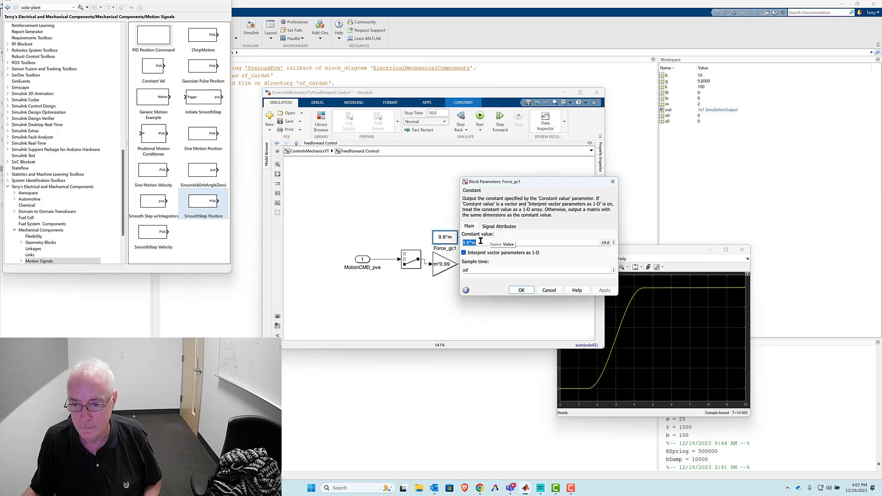
click(546, 291)
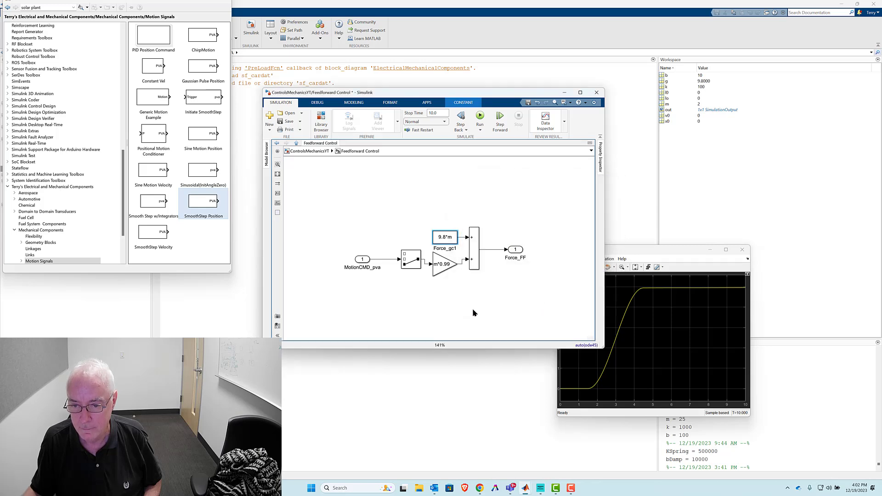
click(451, 236)
click(452, 236)
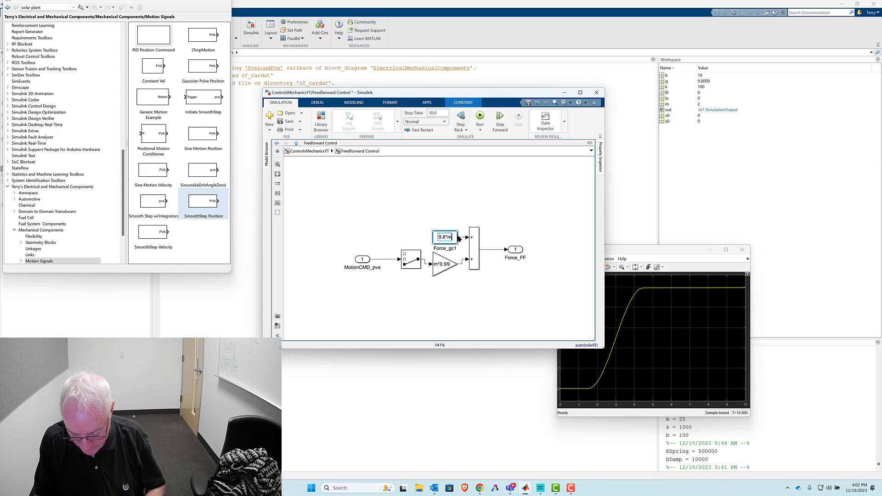
text(*0)
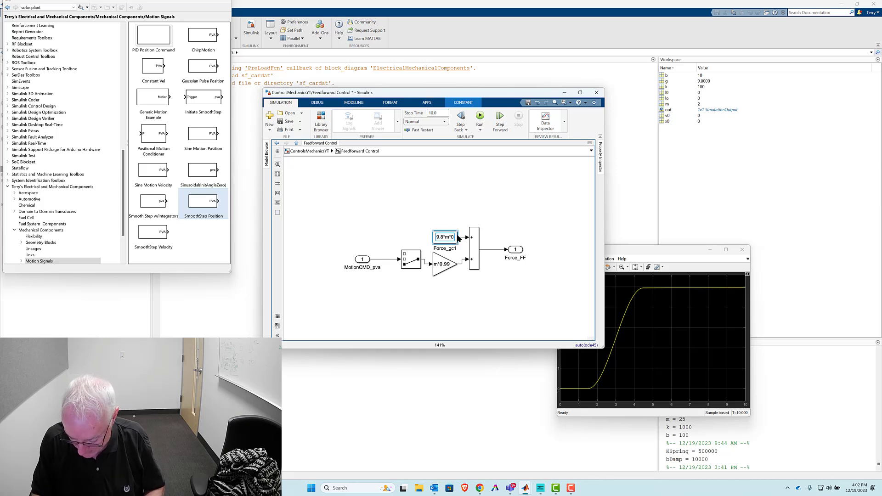
text(.)
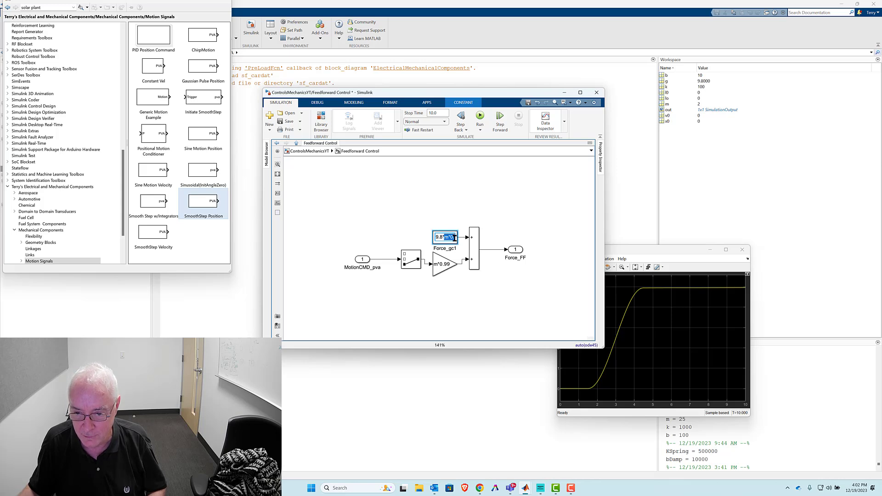
key(BackSpace)
key(BackSpace)
key(BackSpace)
key(BackSpace)
key(BackSpace)
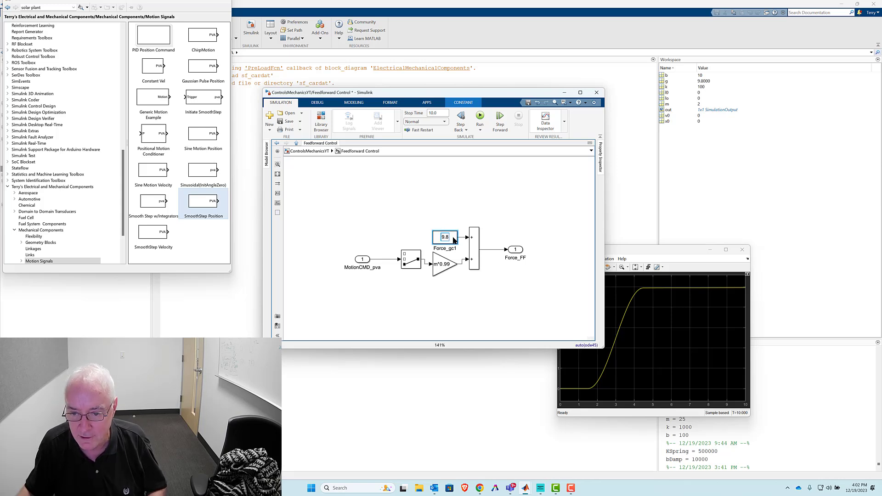
- Move the m*0.99 gain out of the acceleration path and insert it between the sum block and the Force_FF output
click(440, 262)
click(440, 263)
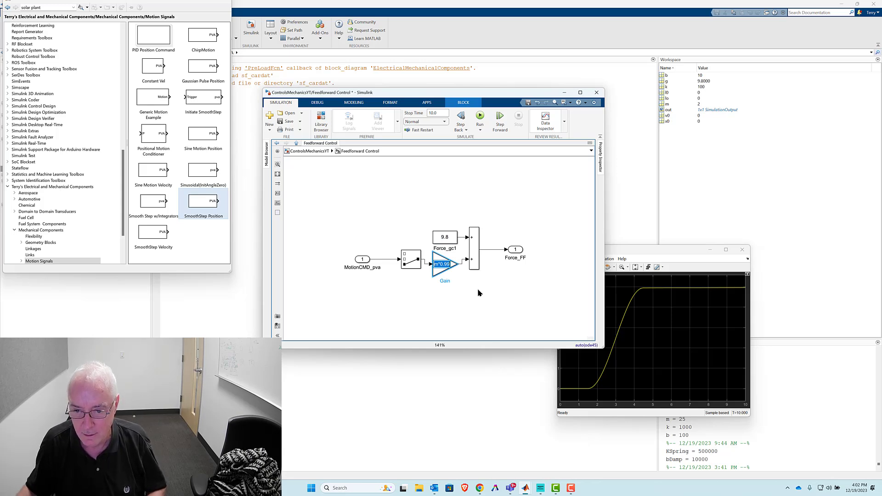
click(433, 289)
drag(440, 268, 527, 298)
drag(441, 299, 452, 260)
drag(515, 250, 552, 249)
click(524, 303)
drag(524, 303, 510, 254)
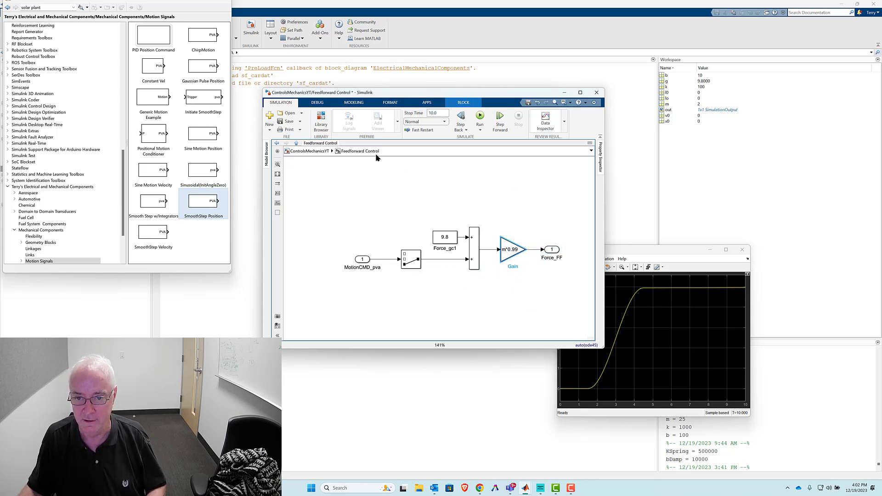
- Return to the top-level model and check the new simulated position response in the Scope
click(316, 153)
drag(620, 252, 547, 167)
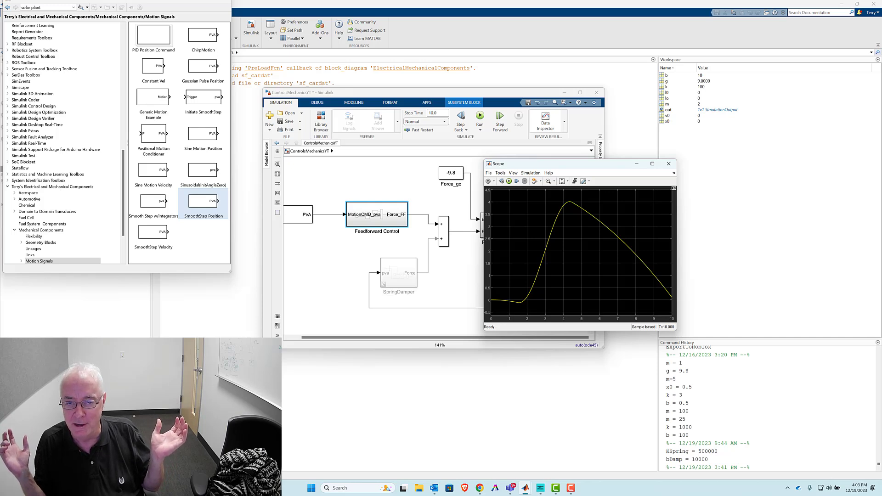
click(383, 240)
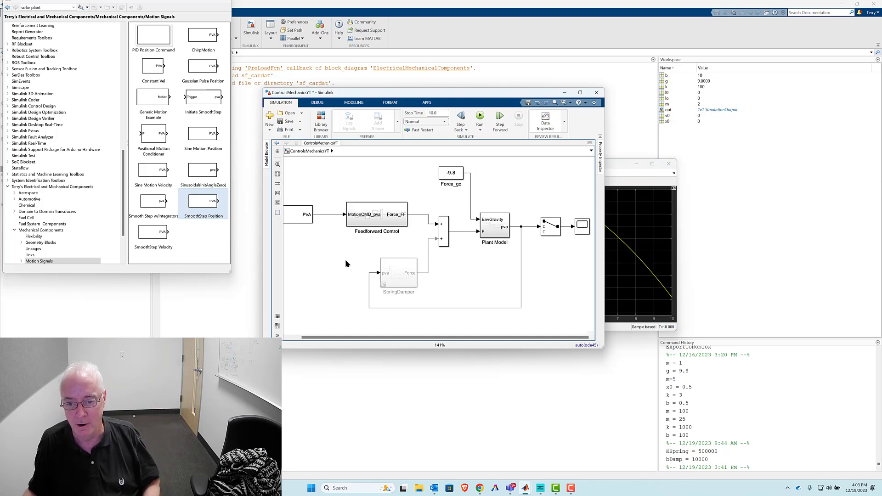
- Uncomment the SpringDamper subsystem in the top-level model
right_click(392, 277)
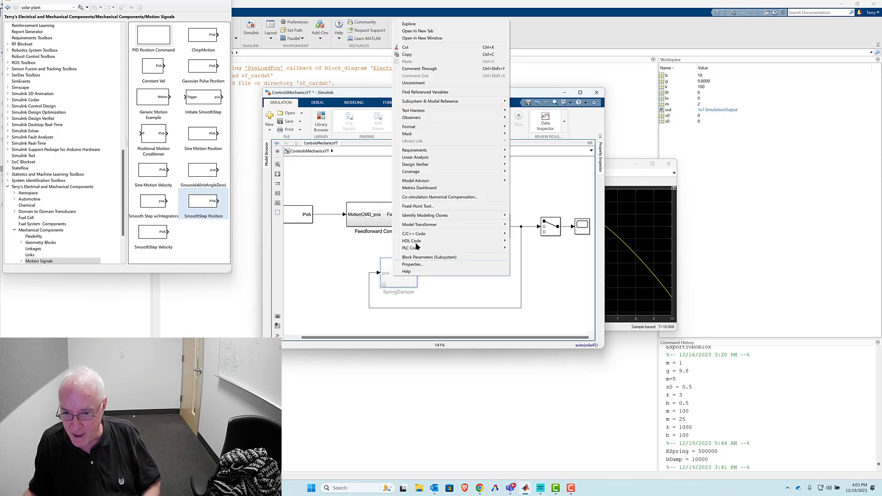
mouse_move(414, 136)
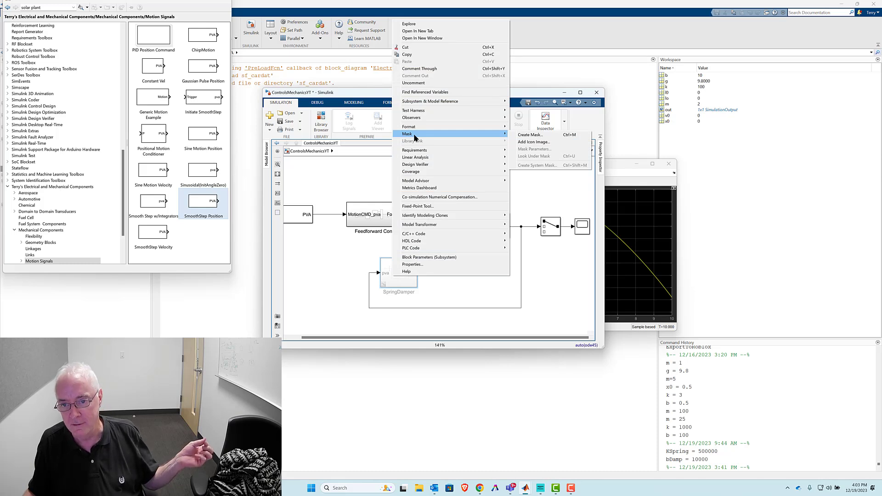
click(422, 84)
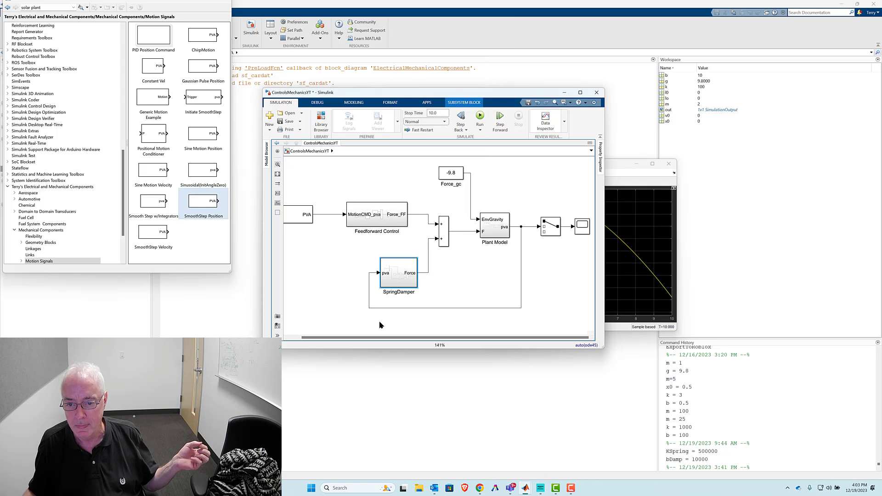
- Open the SpringDamper subsystem and rename its input port as Fdbk
double_click(393, 286)
double_click(298, 207)
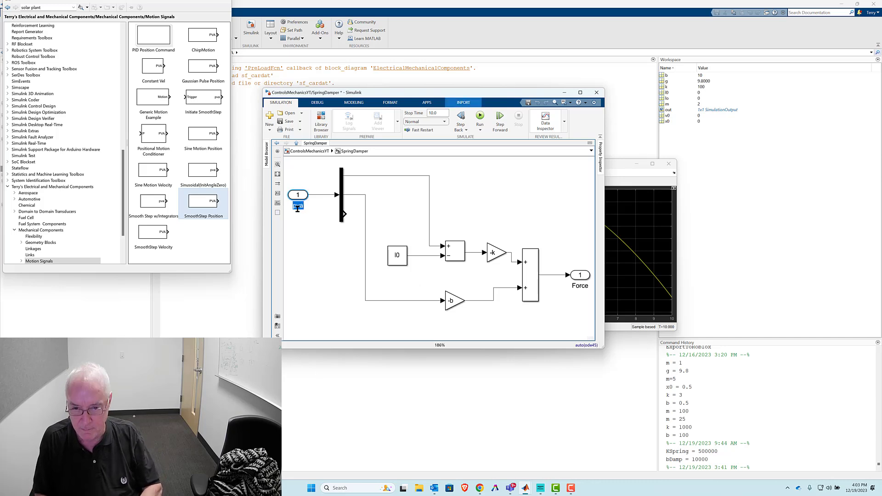
text(Fdbk)
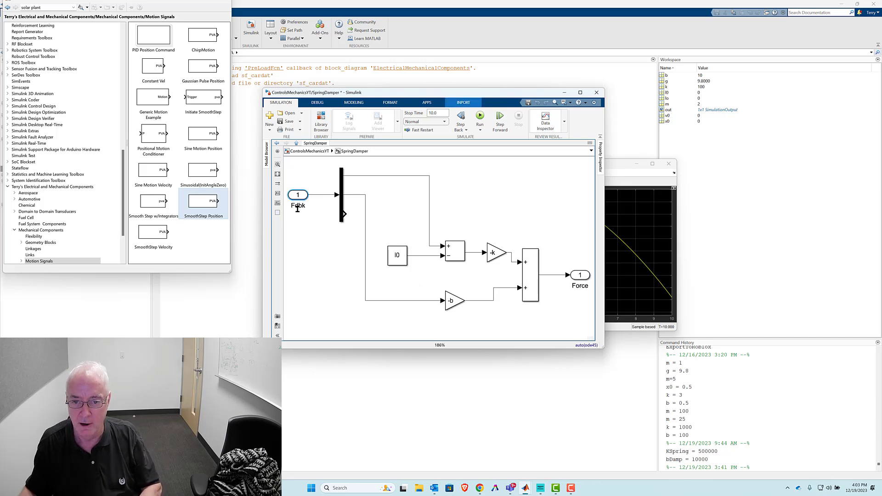
click(334, 275)
- Duplicate the demux and the Fdbk input port above the originals, feeding the copied port into the copied demux
drag(294, 178, 342, 227)
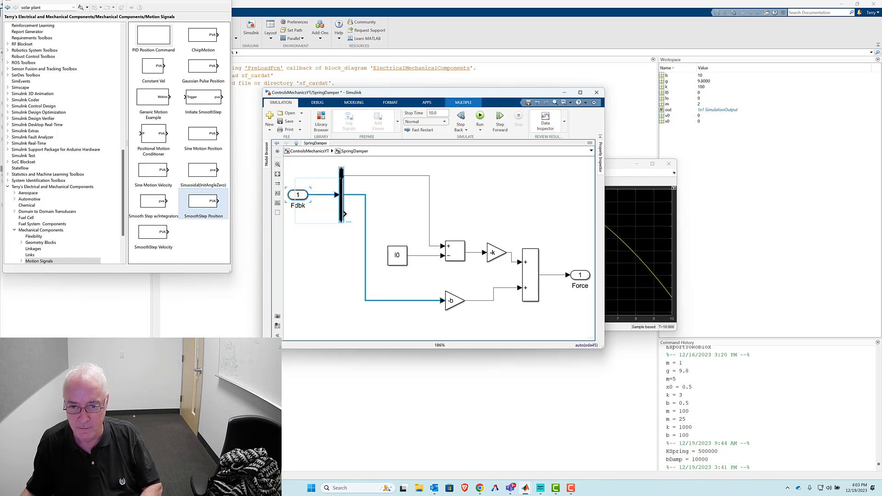
click(317, 293)
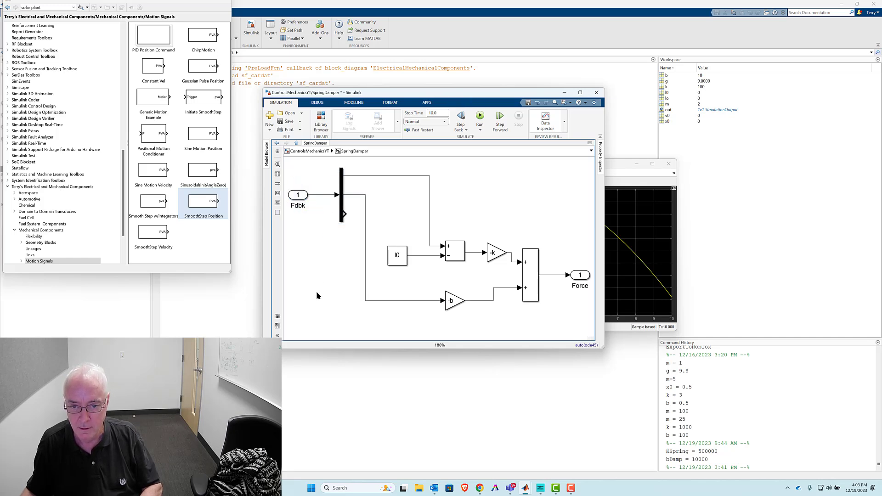
drag(294, 224, 338, 164)
click(296, 287)
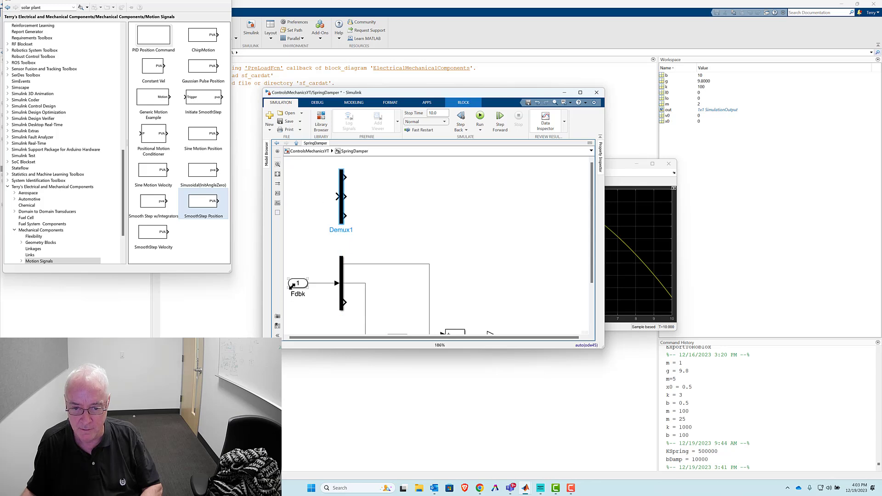
drag(296, 286, 338, 196)
click(314, 204)
- Rename the duplicated input port as CMD
click(299, 208)
double_click(299, 208)
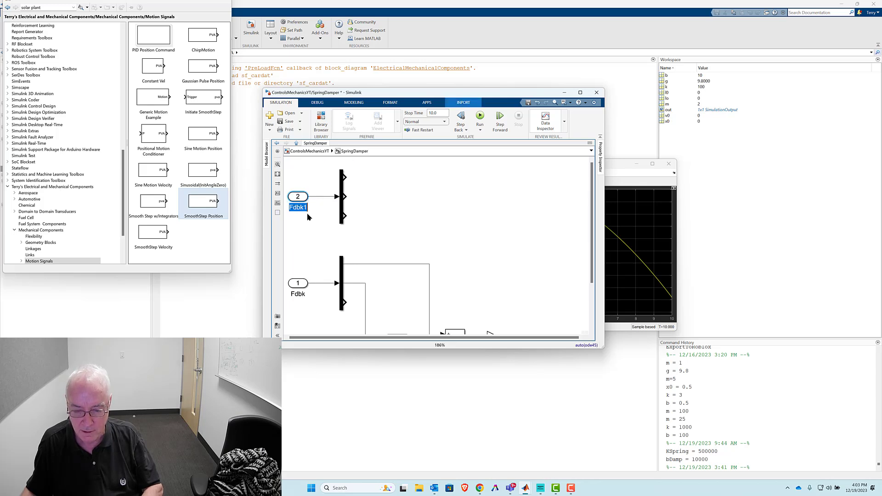
text(CMD)
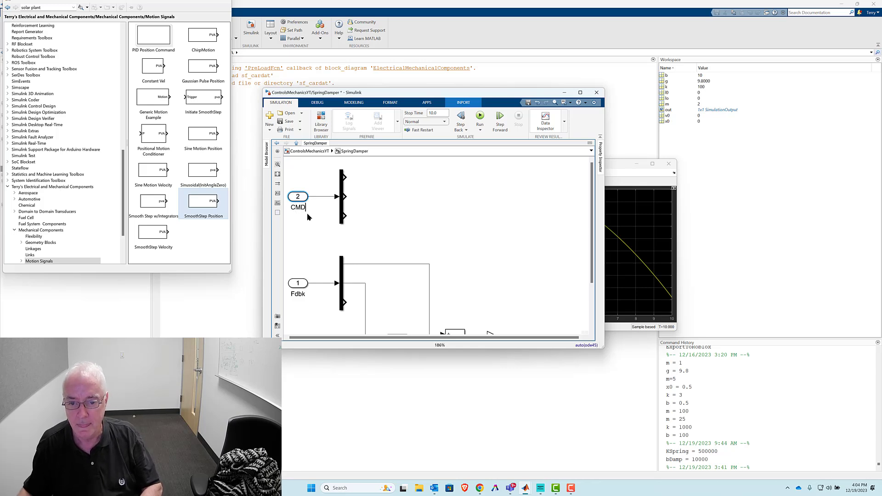
click(406, 195)
- Move both input ports with their demuxes down toward the gain blocks and delete the Fdbk demux's output lines
key(space)
drag(315, 169, 401, 284)
mouse_move(366, 189)
mouse_down()
mouse_move(351, 238)
mouse_move(361, 235)
mouse_up()
click(398, 230)
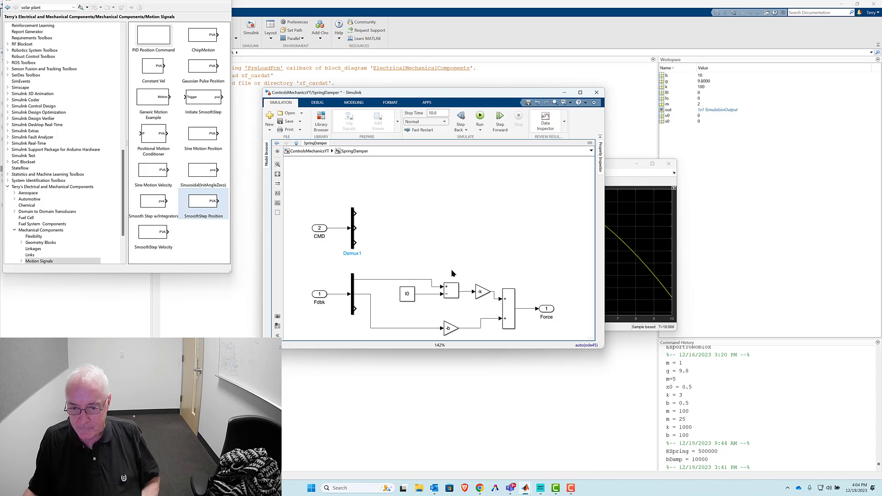
drag(369, 267, 381, 326)
key(Delete)
- Remove the negative signs from the two gain blocks, setting their values to k and b
click(482, 291)
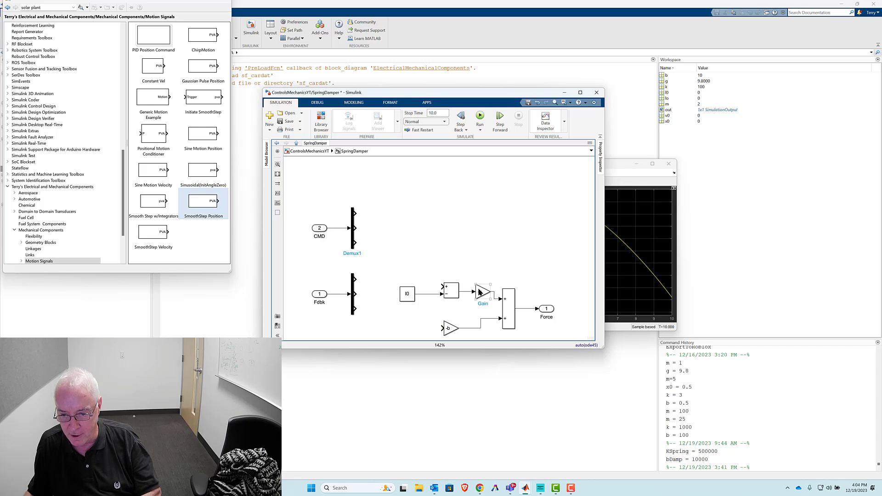
click(481, 293)
click(479, 290)
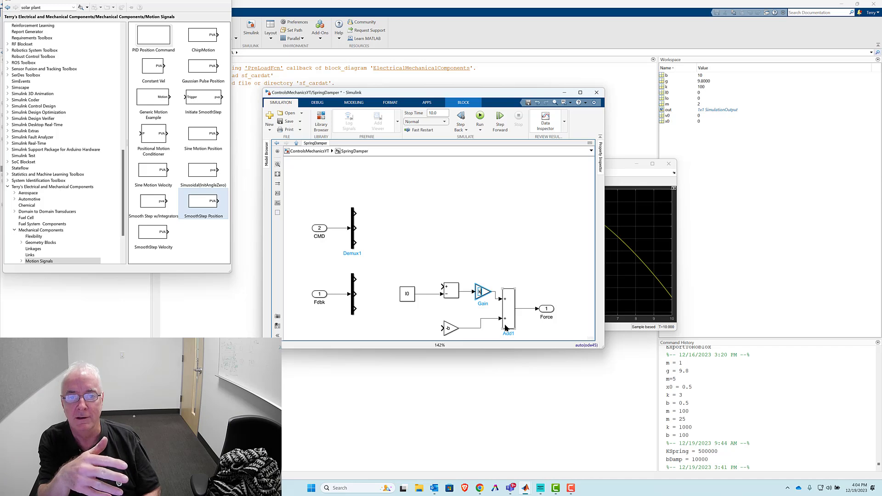
click(448, 328)
click(448, 328)
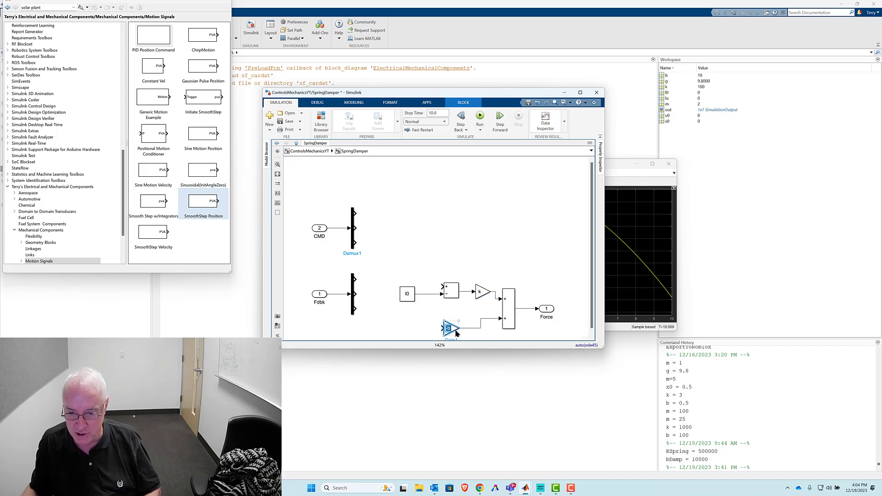
text(b)
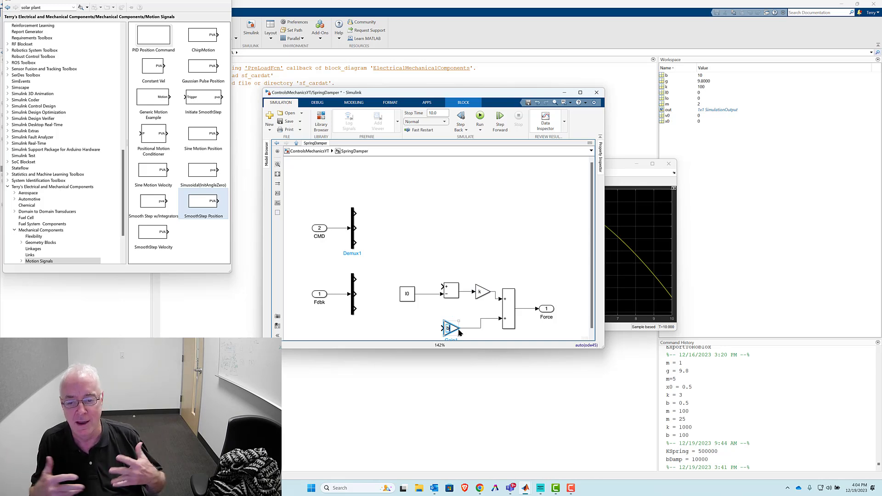
click(369, 223)
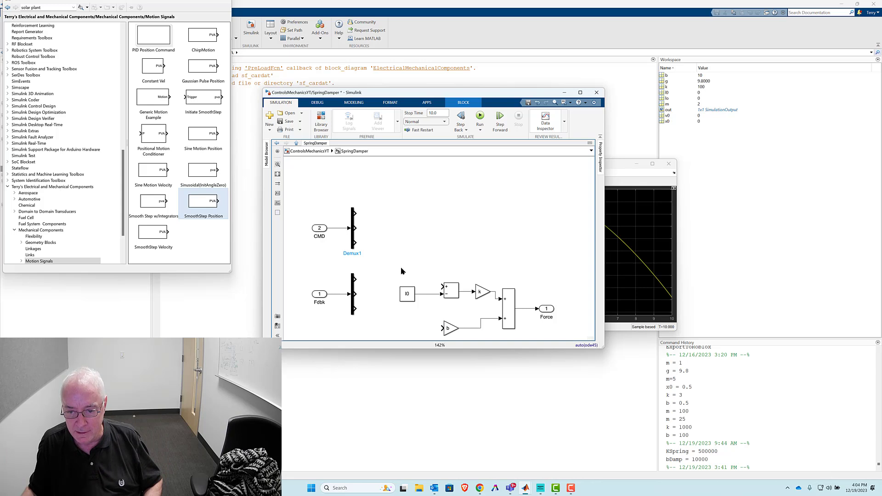
- Replace the l0 constant by wiring the first outputs of the CMD and Fdbk demuxes to the upper sum block's plus and minus inputs
drag(421, 282, 400, 317)
key(Delete)
drag(354, 213, 442, 286)
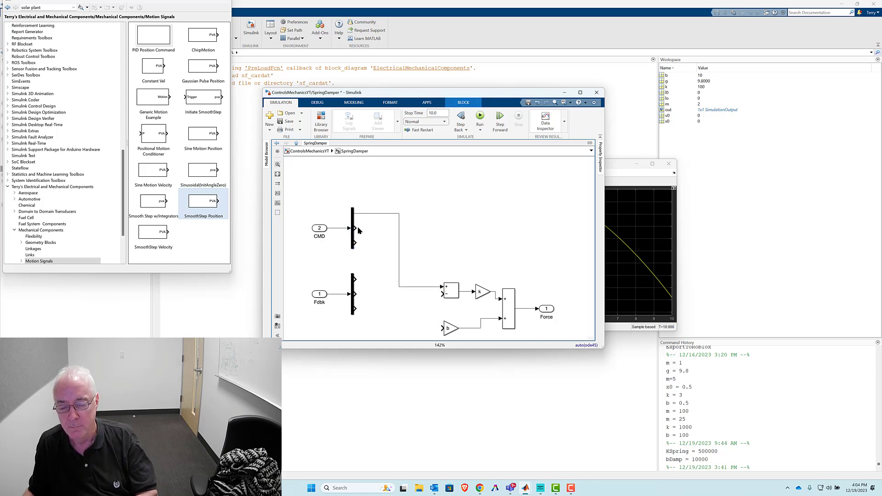
click(359, 230)
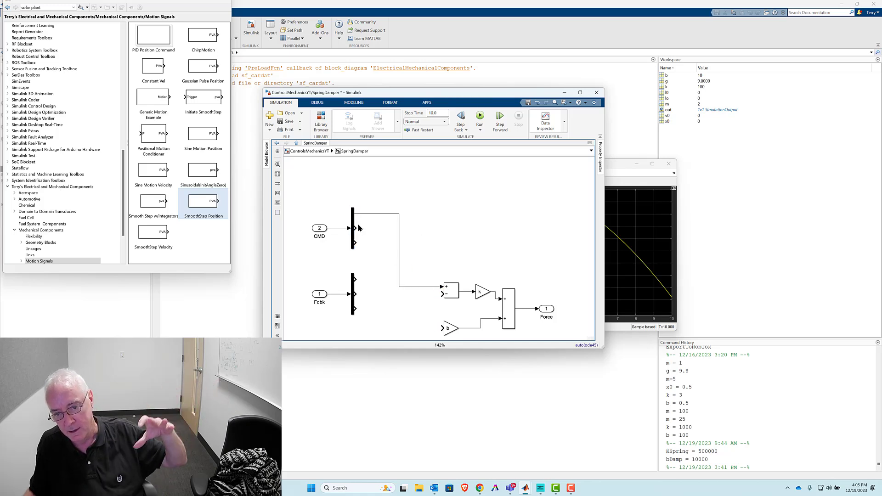
drag(355, 229, 442, 294)
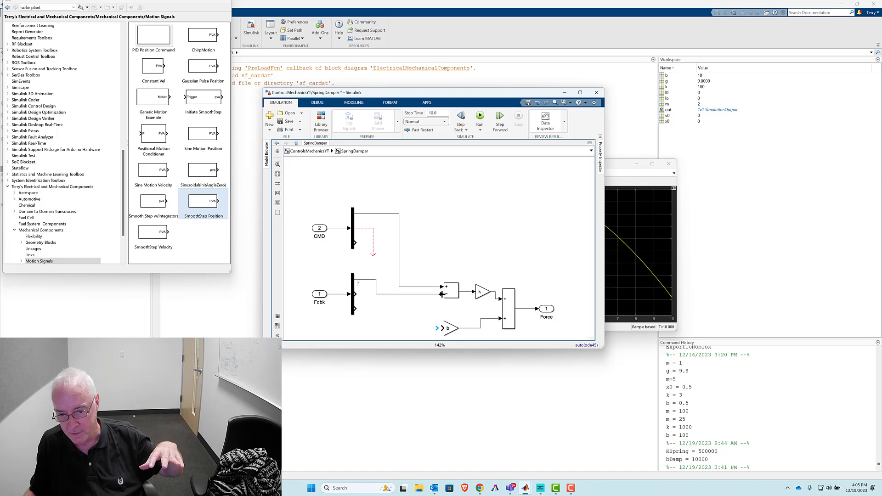
click(399, 257)
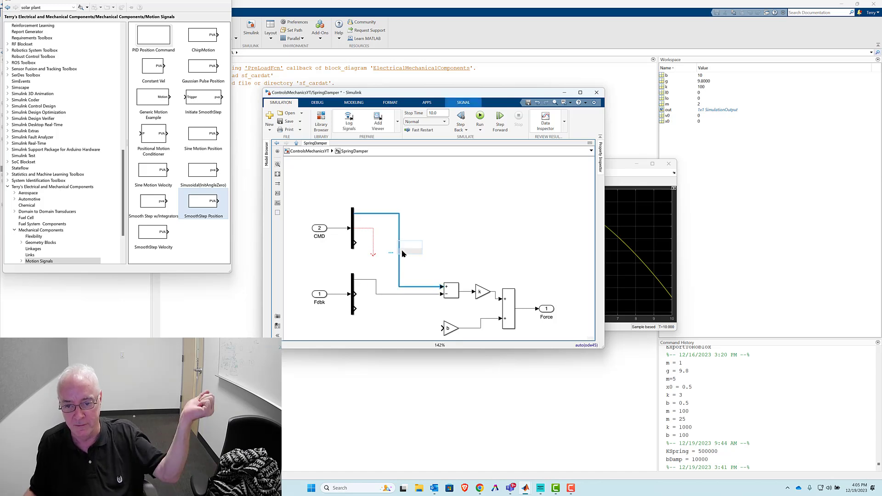
click(381, 294)
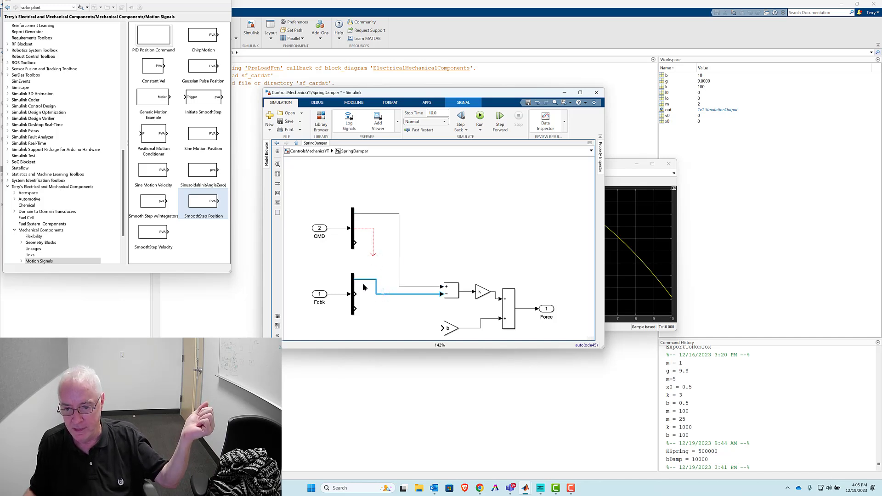
- Duplicate the sum block ahead of gain b and wire the second CMD and Fdbk demux outputs to its plus and minus inputs
drag(449, 291, 420, 327)
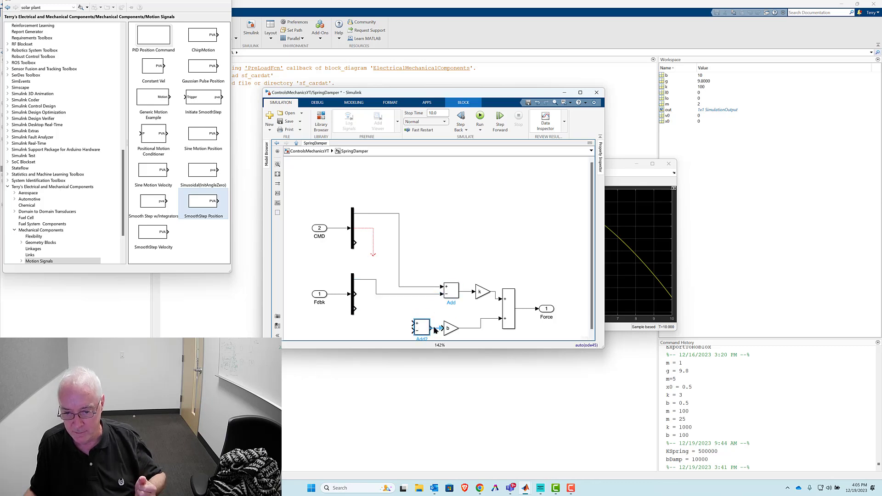
drag(375, 255, 412, 321)
drag(356, 297, 415, 330)
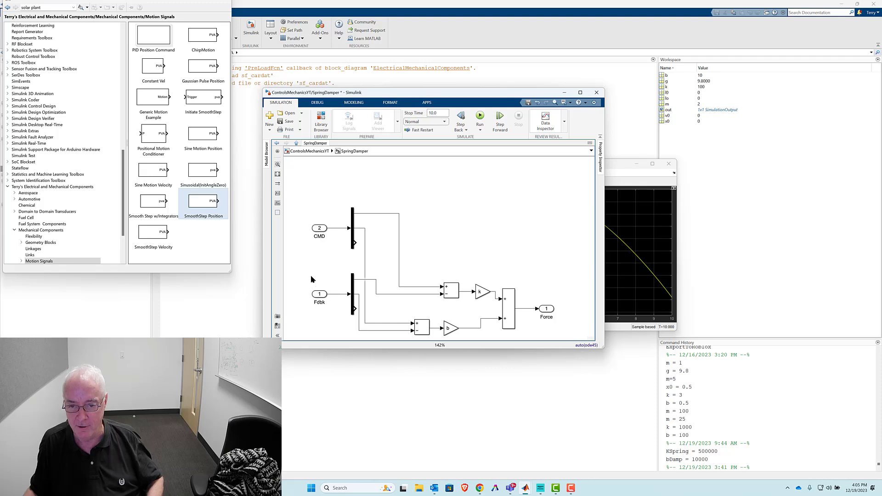
- Set the CMD input port's number to 1
click(320, 231)
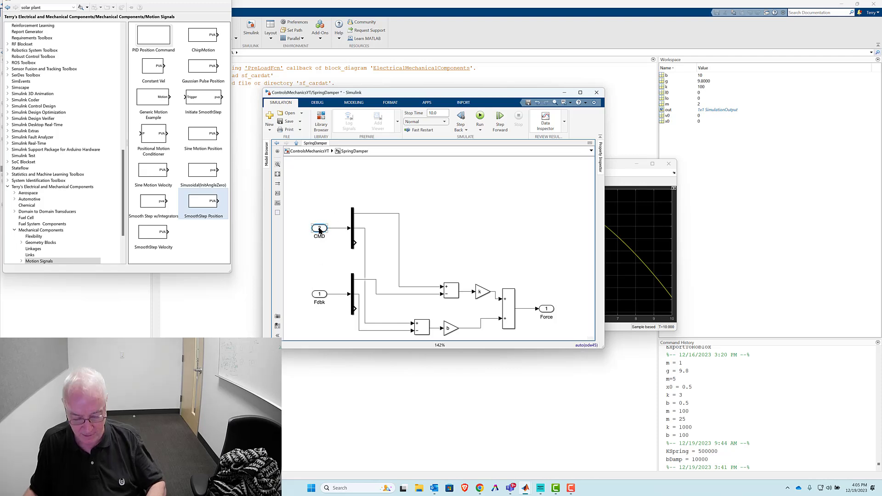
double_click(320, 231)
text(1)
click(390, 323)
- Return to the top-level model and branch the PVA motion signal into the SpringDamper block's CMD input
click(309, 151)
click(396, 282)
click(321, 255)
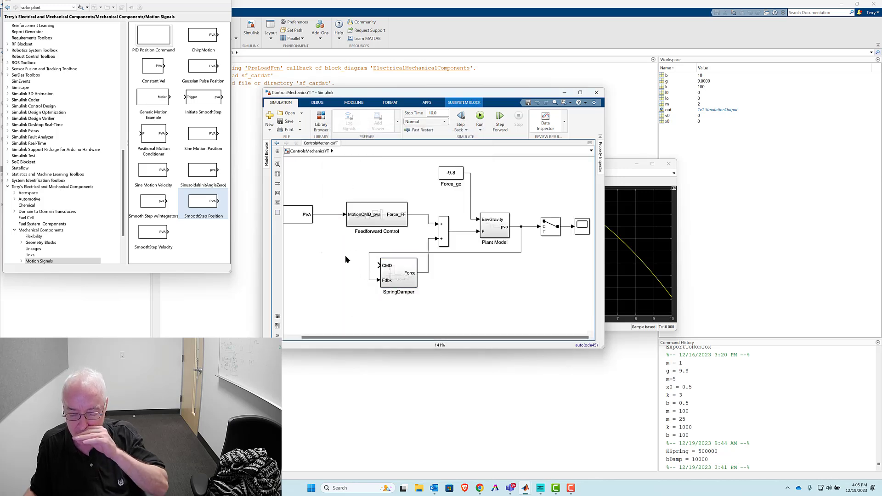
drag(322, 217, 386, 266)
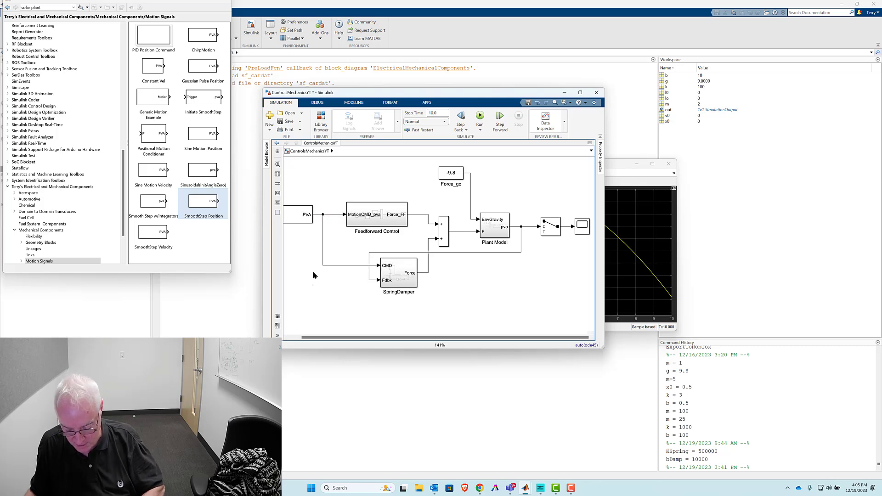
key(space)
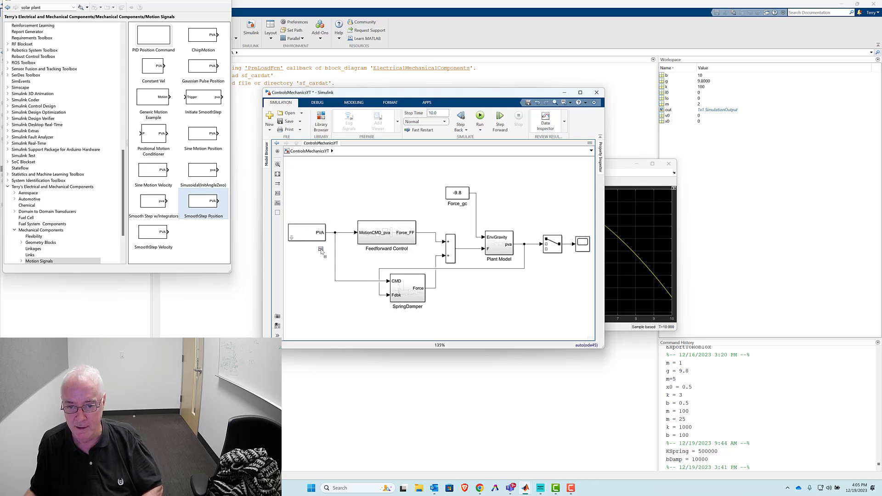
- Move the Force_gc constant slightly up and to the right, clear of the feedforward and feedback control blocks
double_click(317, 249)
mouse_move(296, 206)
mouse_down()
mouse_move(314, 220)
mouse_move(316, 258)
mouse_up()
drag(364, 189, 450, 325)
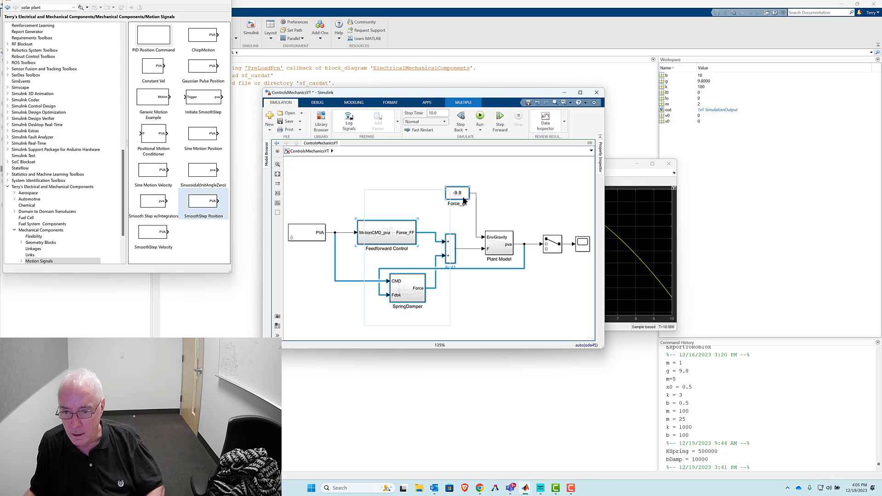
shift+click(465, 197)
drag(466, 196, 472, 192)
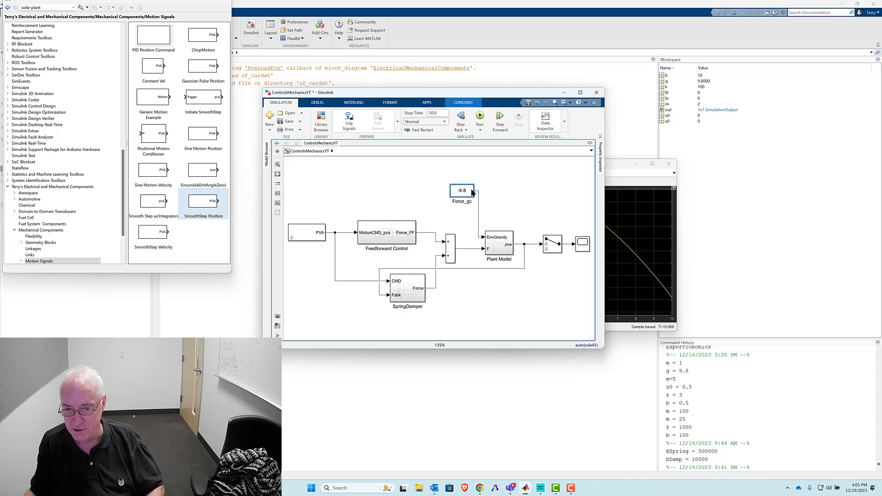
click(499, 243)
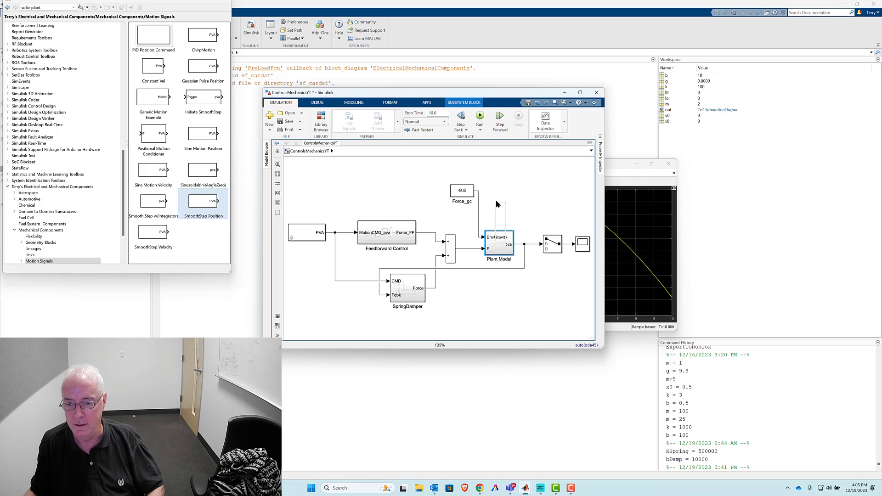
click(412, 189)
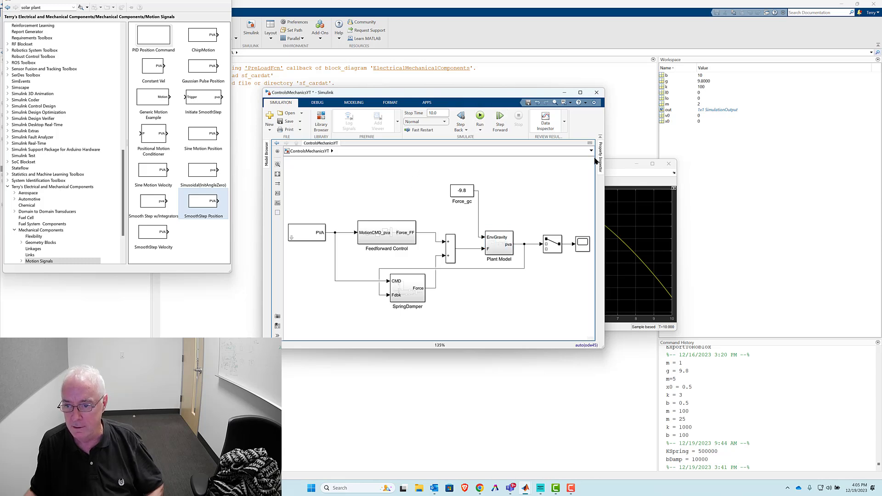
- Bring the scope to the front and run the simulation with the feedback controller connected
click(620, 164)
click(508, 181)
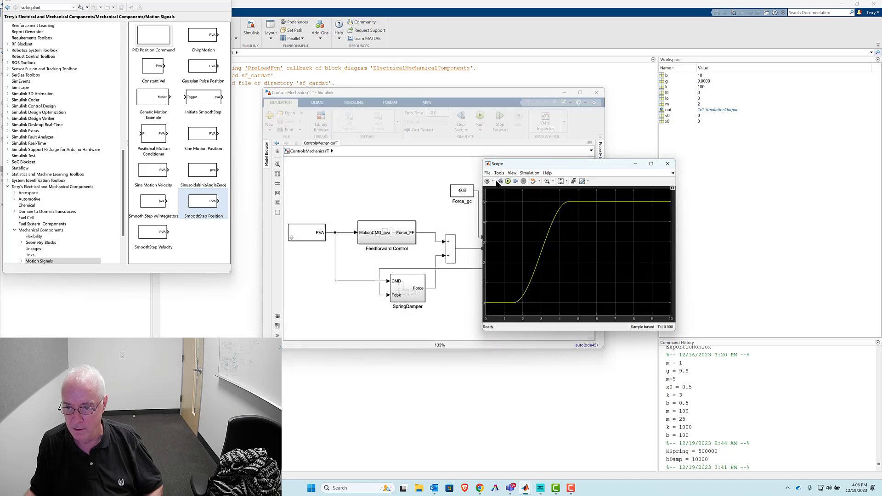